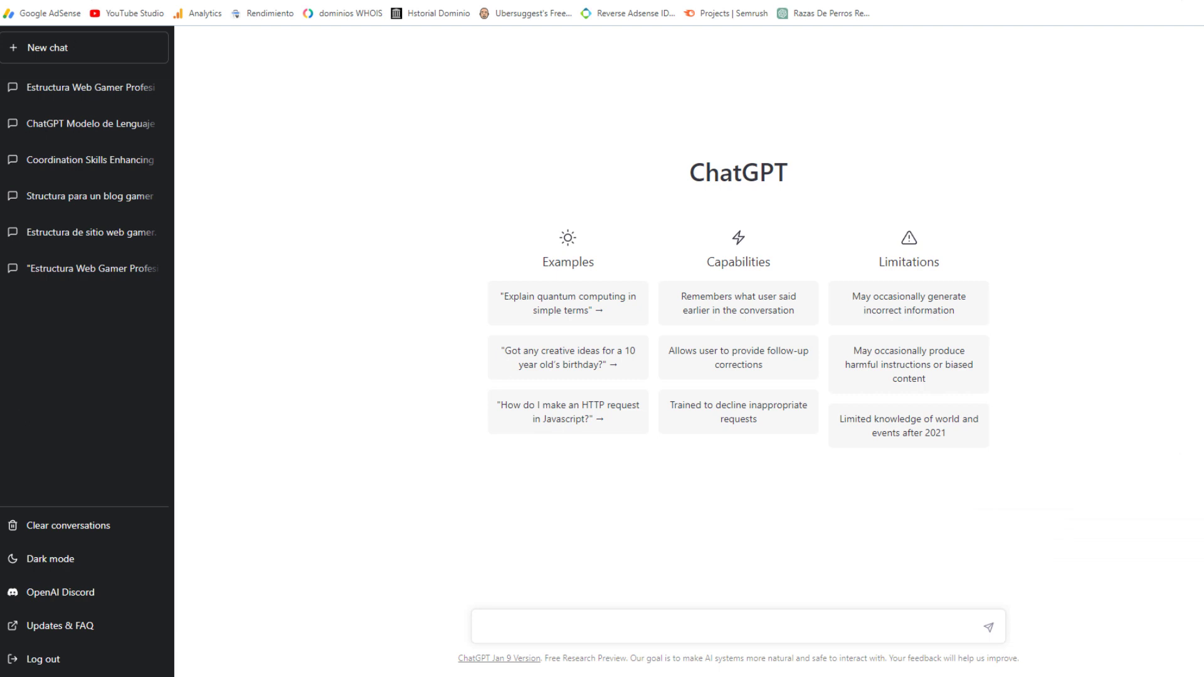
- Send the prompt "cuales son las palabras clave o preguntas frecuentes que las personas buscan sobre 'Como ser Gamer profesional'"
click(708, 622)
text(cuales son las palabras clave o preguntas frecuentes que las personas buscan sobre "Como ser Gamer profesional")
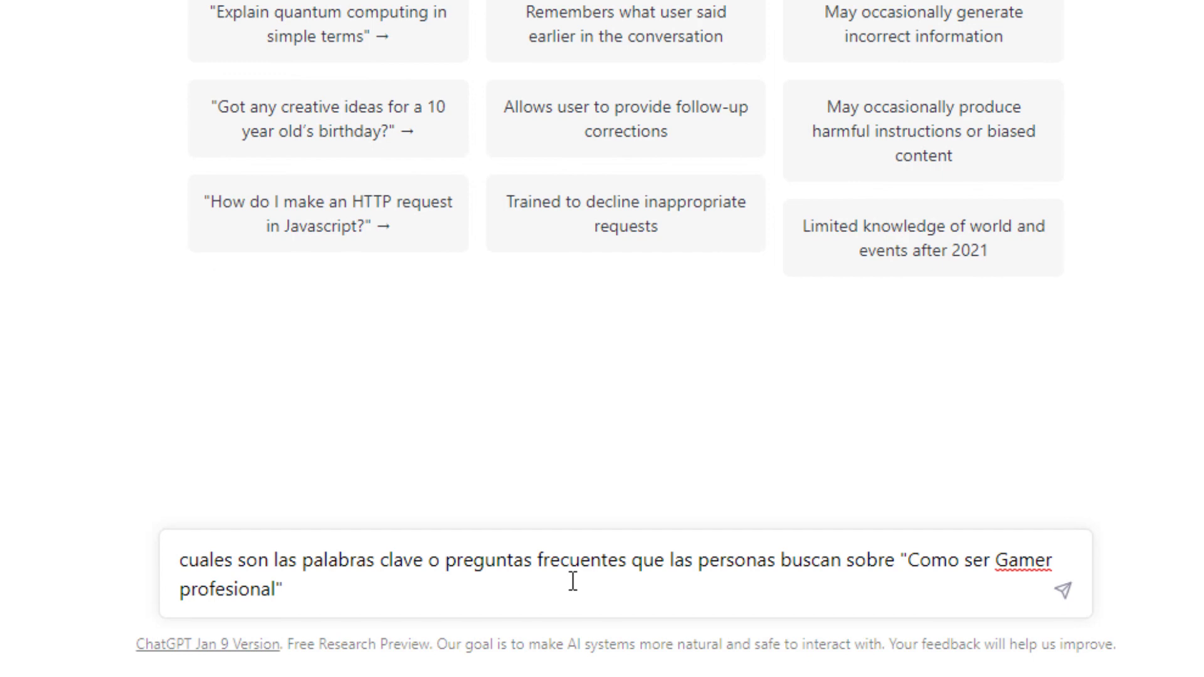
key(Return)
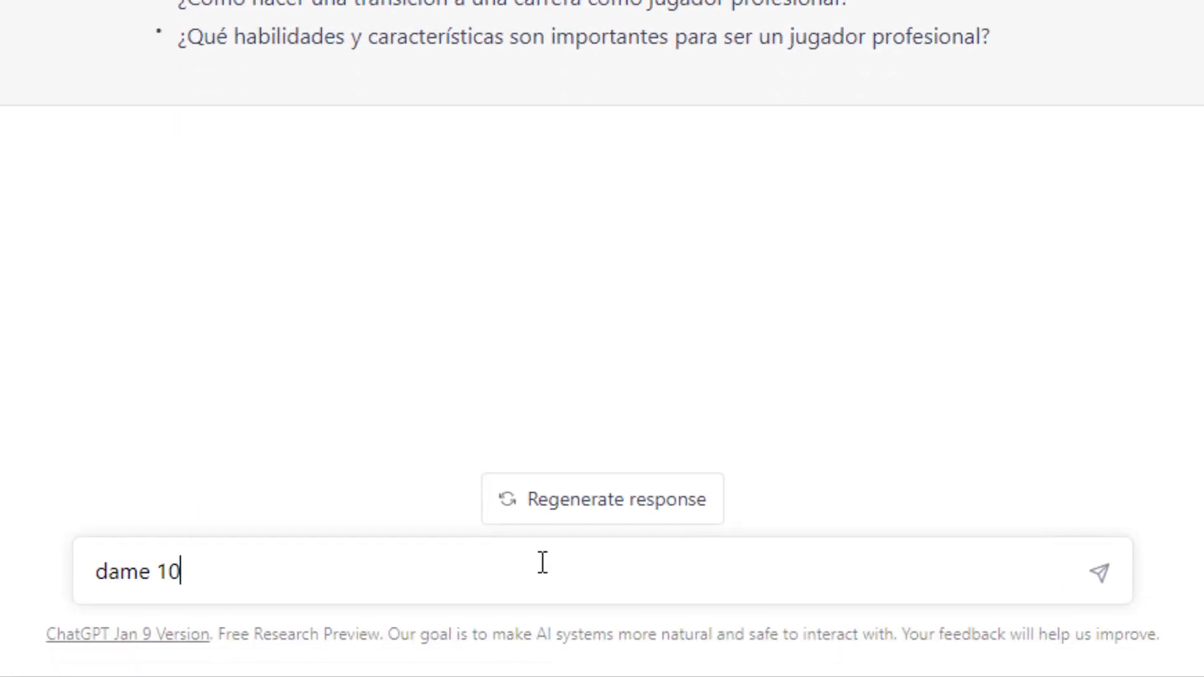
- Ask for more questions with the prompt "dame 10 preguntas frecuentes adicionales", correcting the spelling of "frecuentes" before sending it
text(preguntas p)
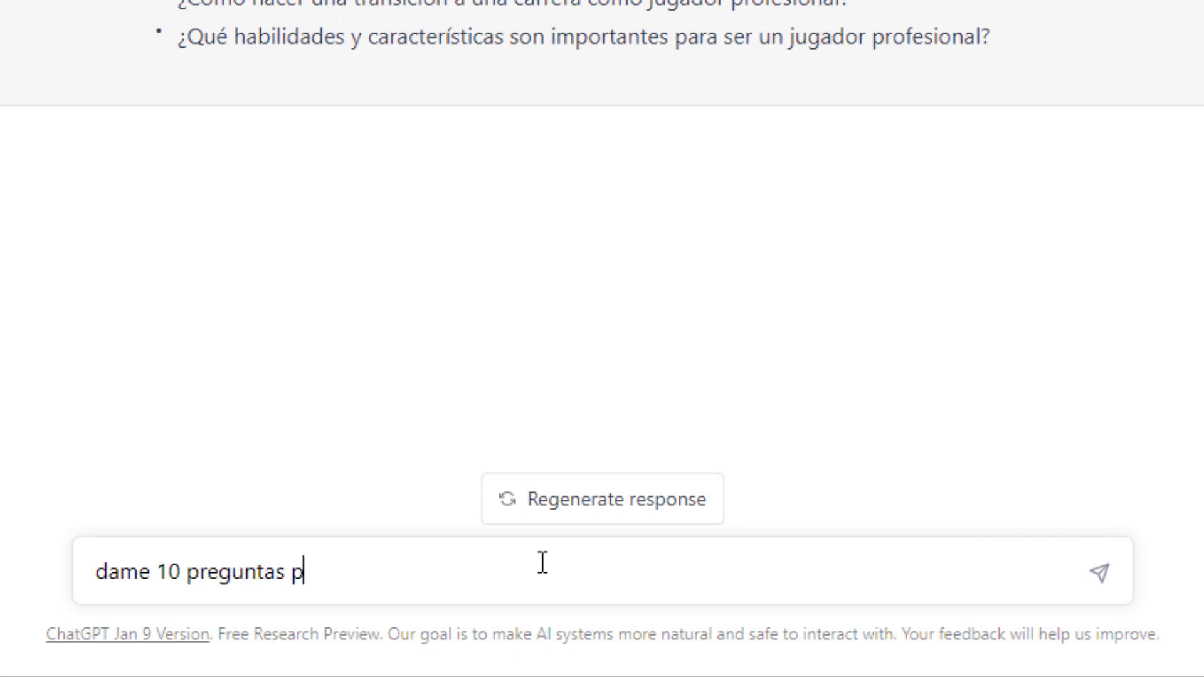
key(BackSpace)
text(frecuetes adicionales)
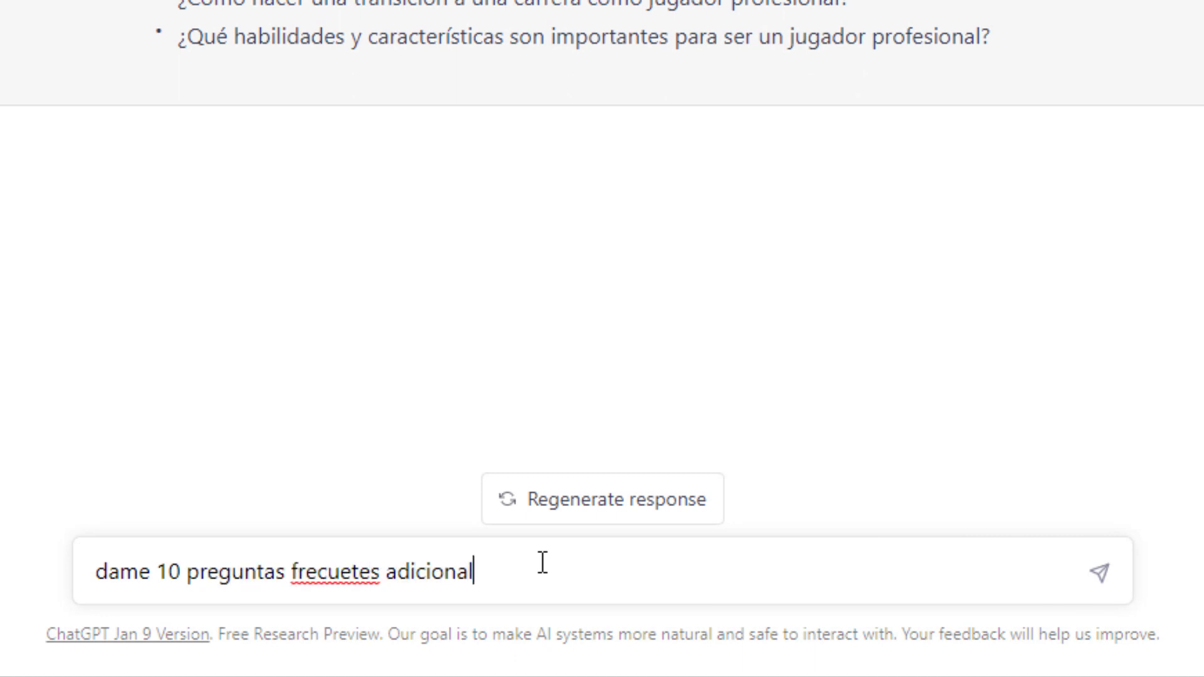
right_click(338, 571)
click(495, 183)
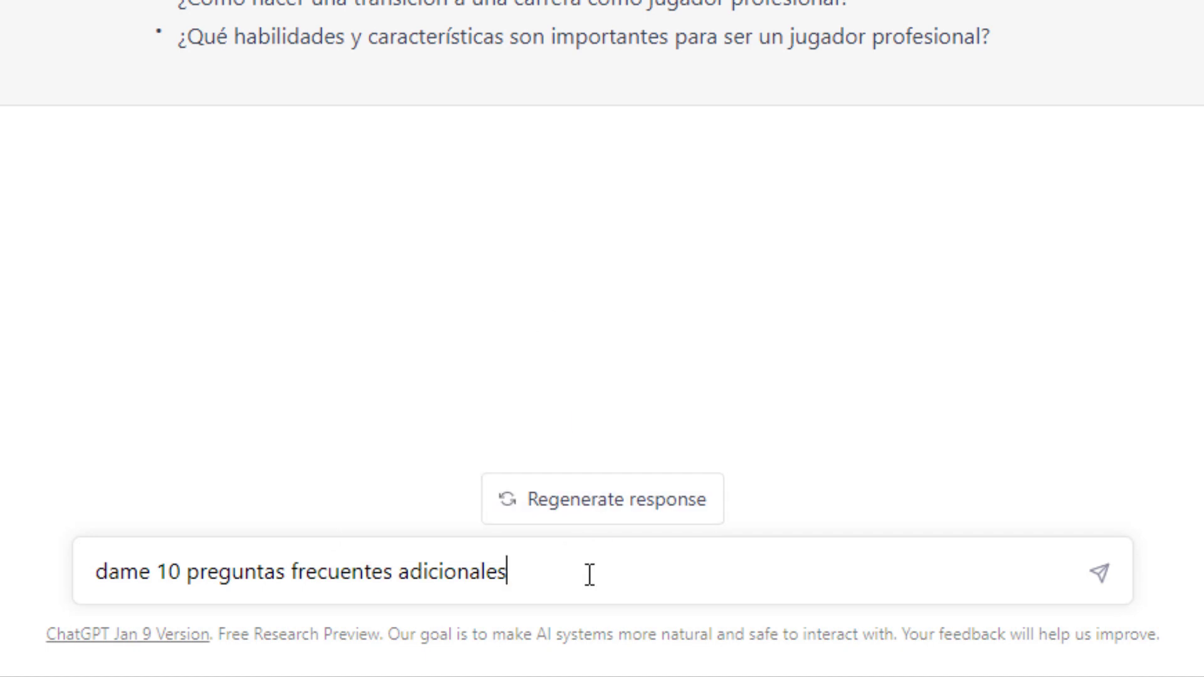
key(Return)
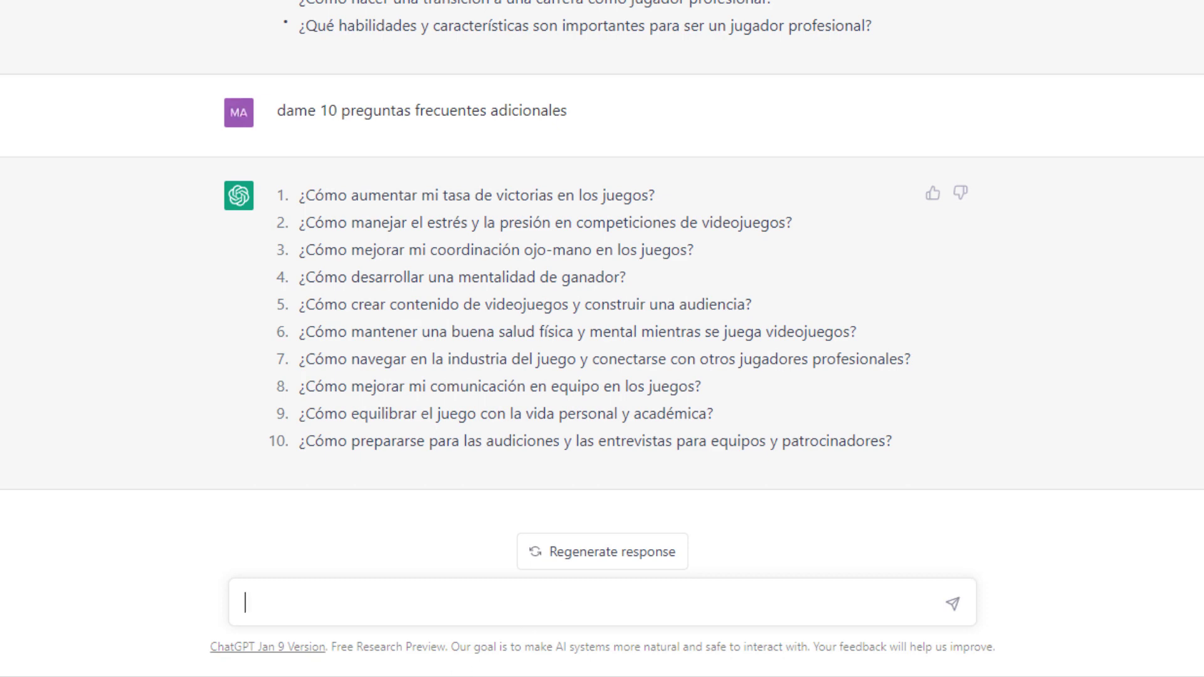
- Send the prompt "¿Cuál sería la estructura más recomendable para una web donde la temática principal es la de 'como ser gamer profesional'?"
right_click(305, 608)
click(358, 473)
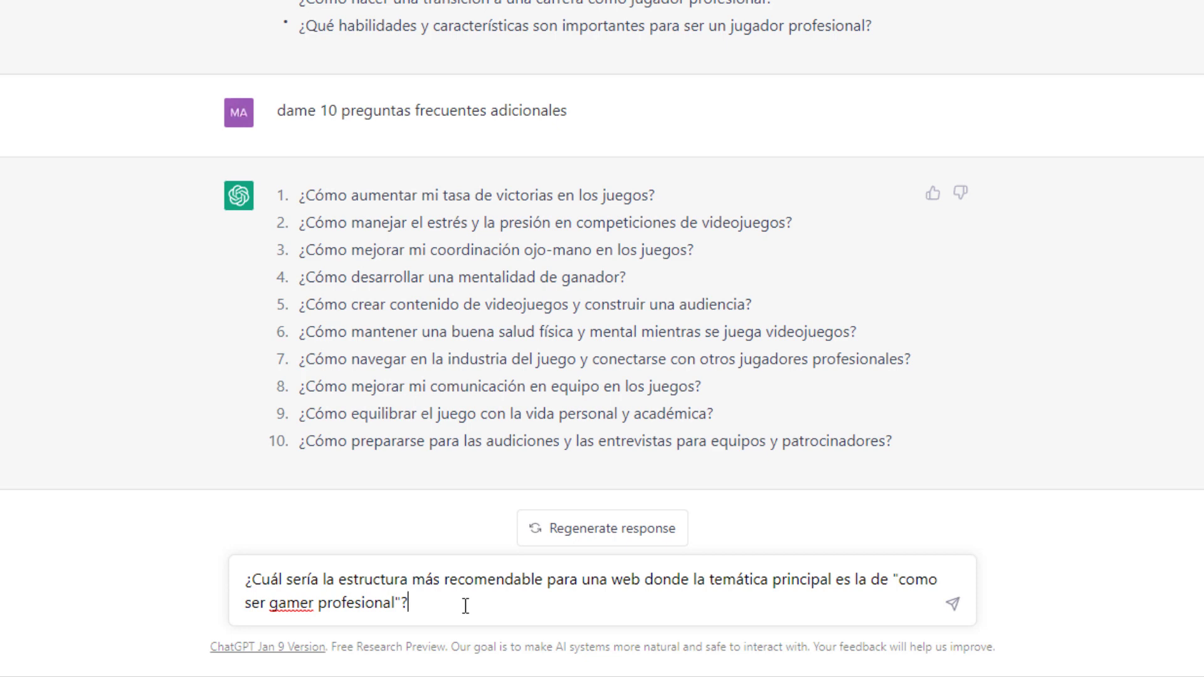
key(Return)
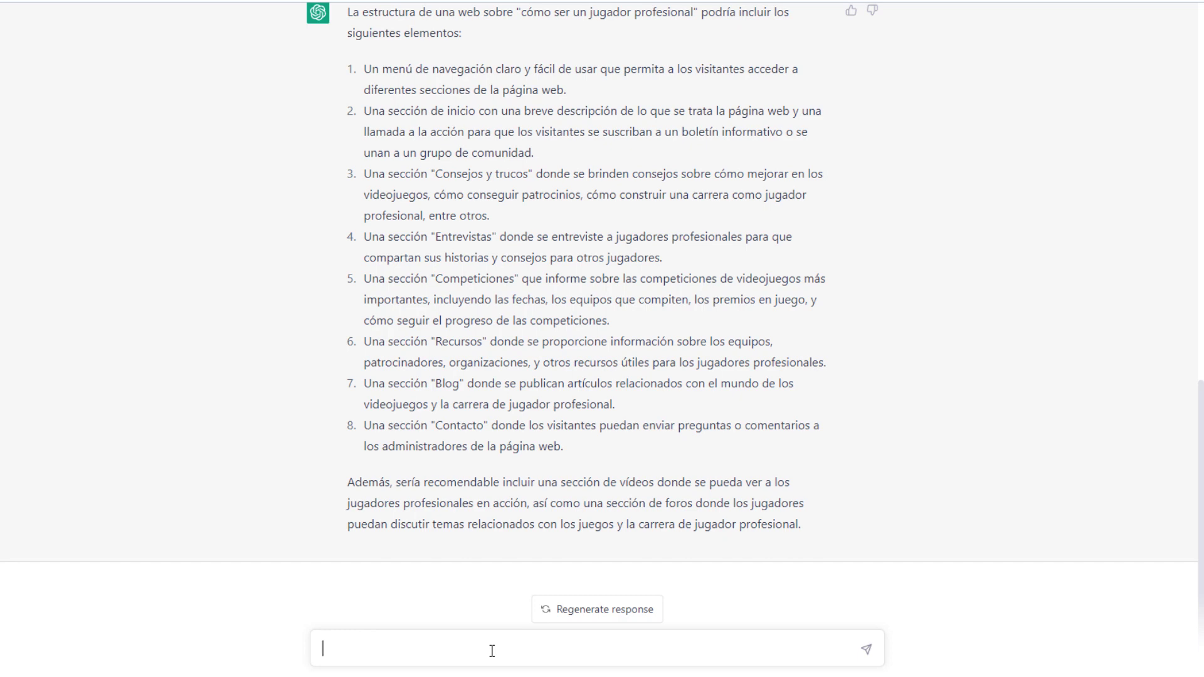
- Send the prompt "que secciones son fundamentales incluir en el menu de navegacion para esta web"
text(que secciones debo)
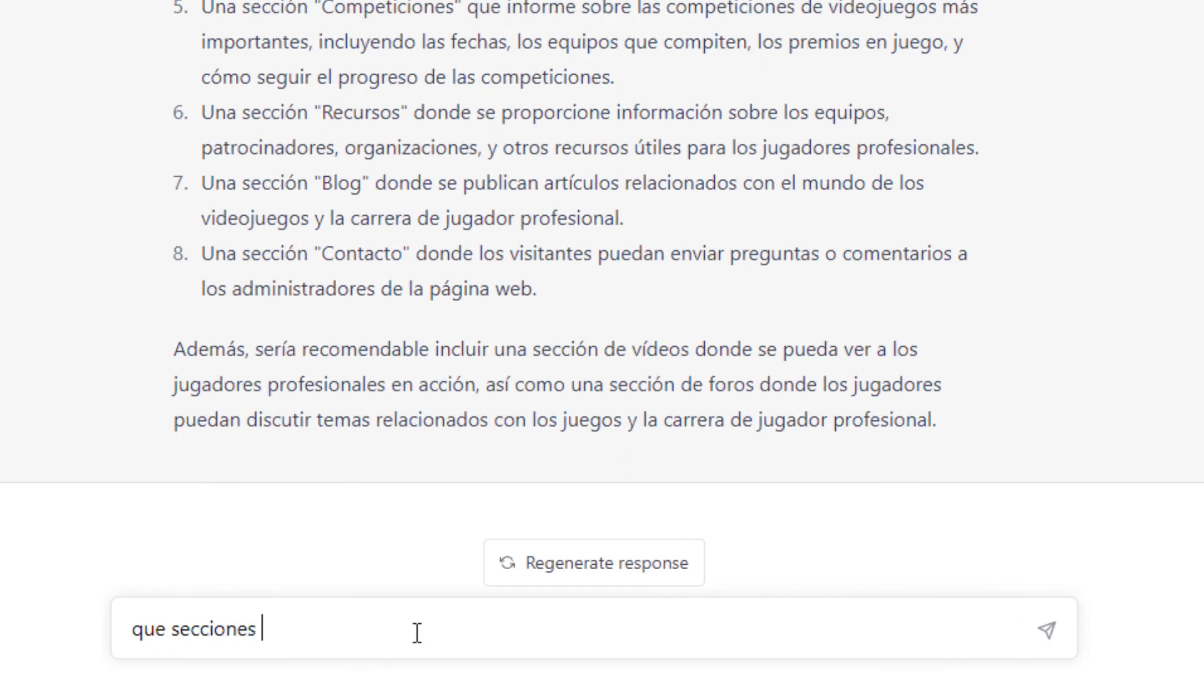
key(BackSpace)
key(BackSpace)
key(BackSpace)
key(BackSpace)
text(son fundamental)
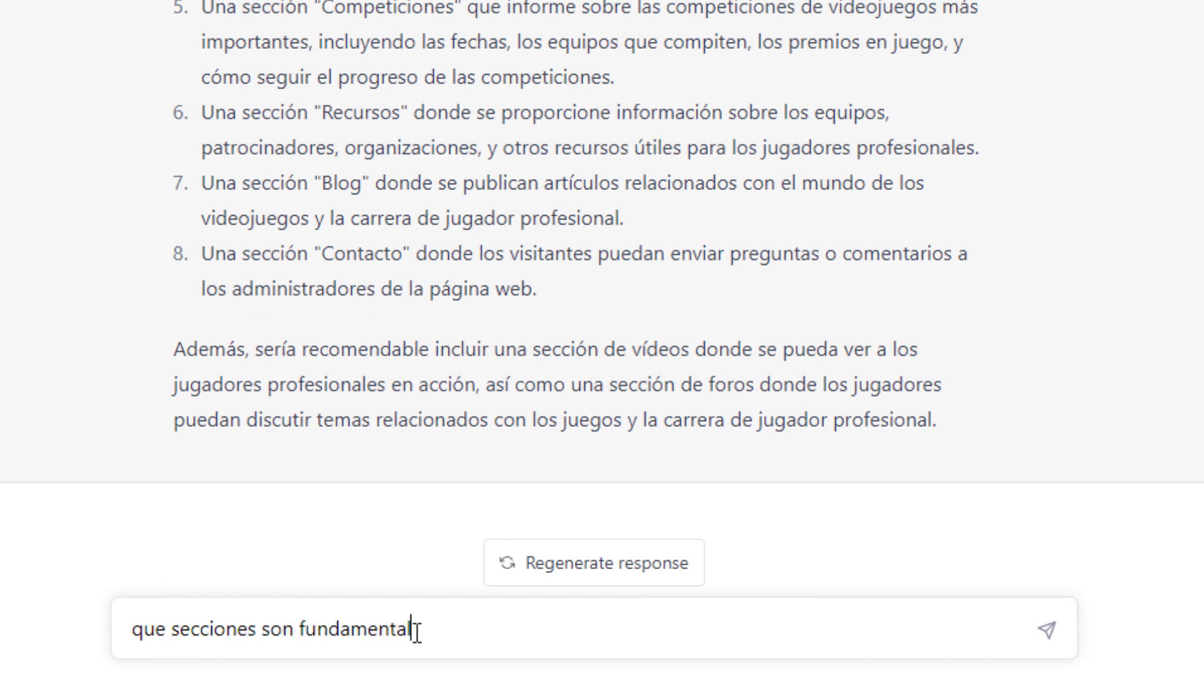
text(es incluir en el menu de navegacion para esta web)
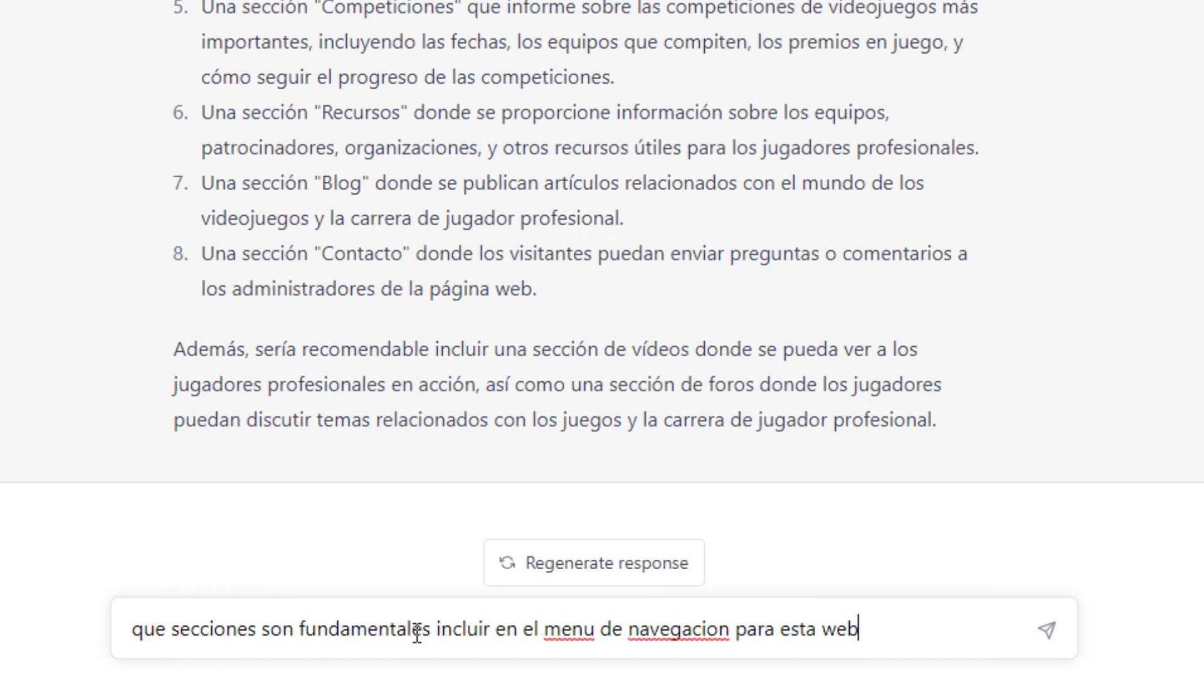
key(Return)
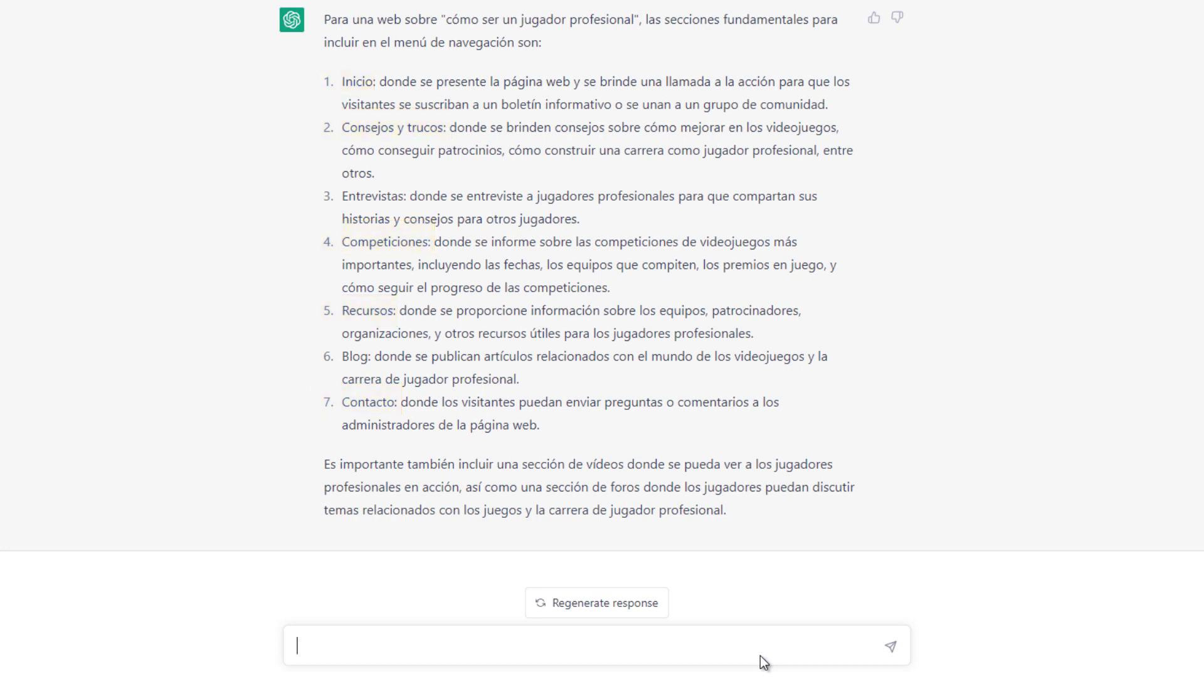
- Send the prompt "dame una lista con 20 artículos relacionados a la sección 2. del menú de navegación 'Consejos y trucos'"
text(dame una lista con 20 articulos)
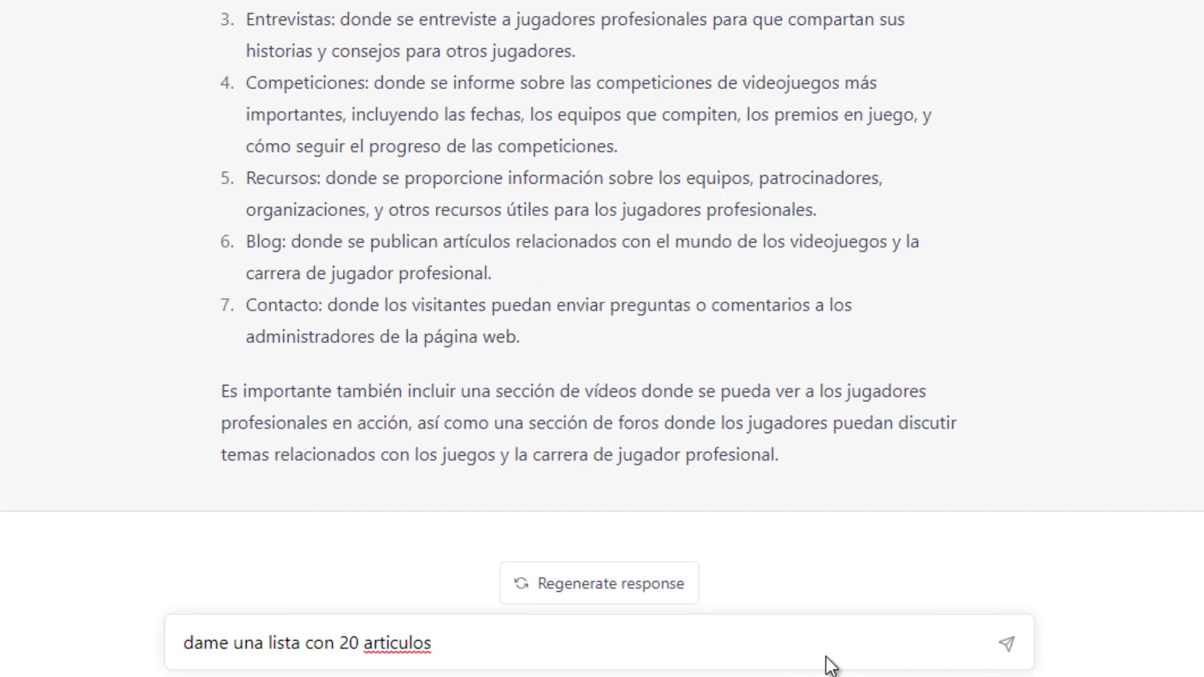
right_click(399, 642)
click(442, 330)
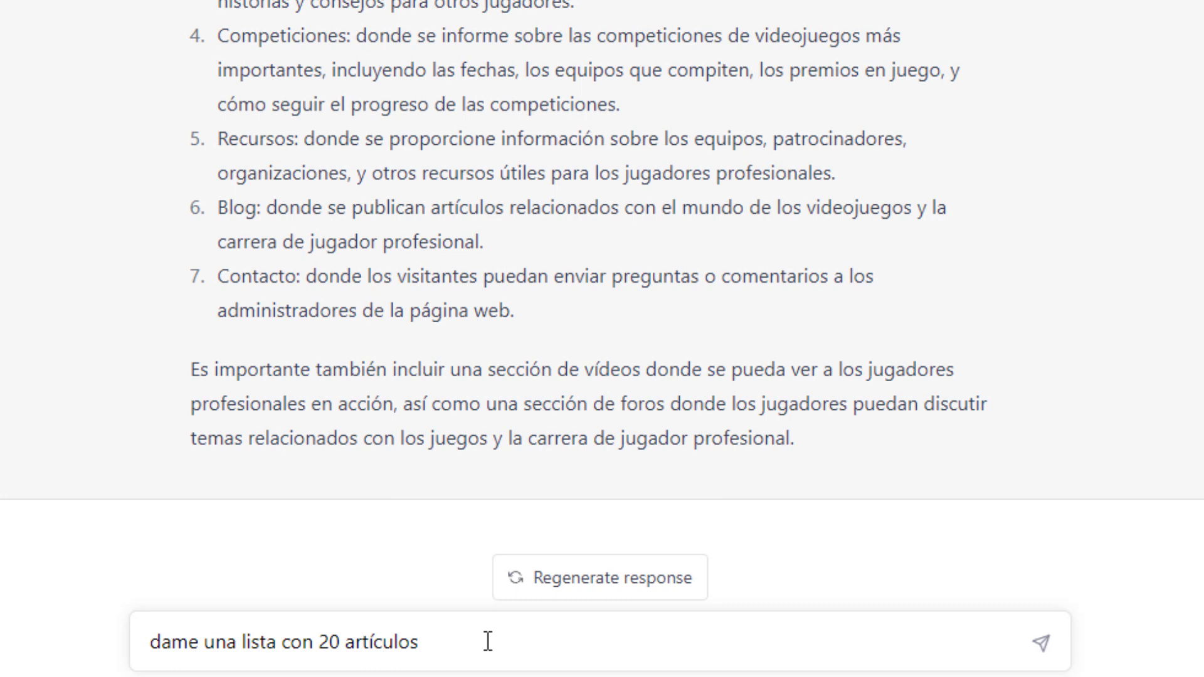
text(relacionados a la seccion)
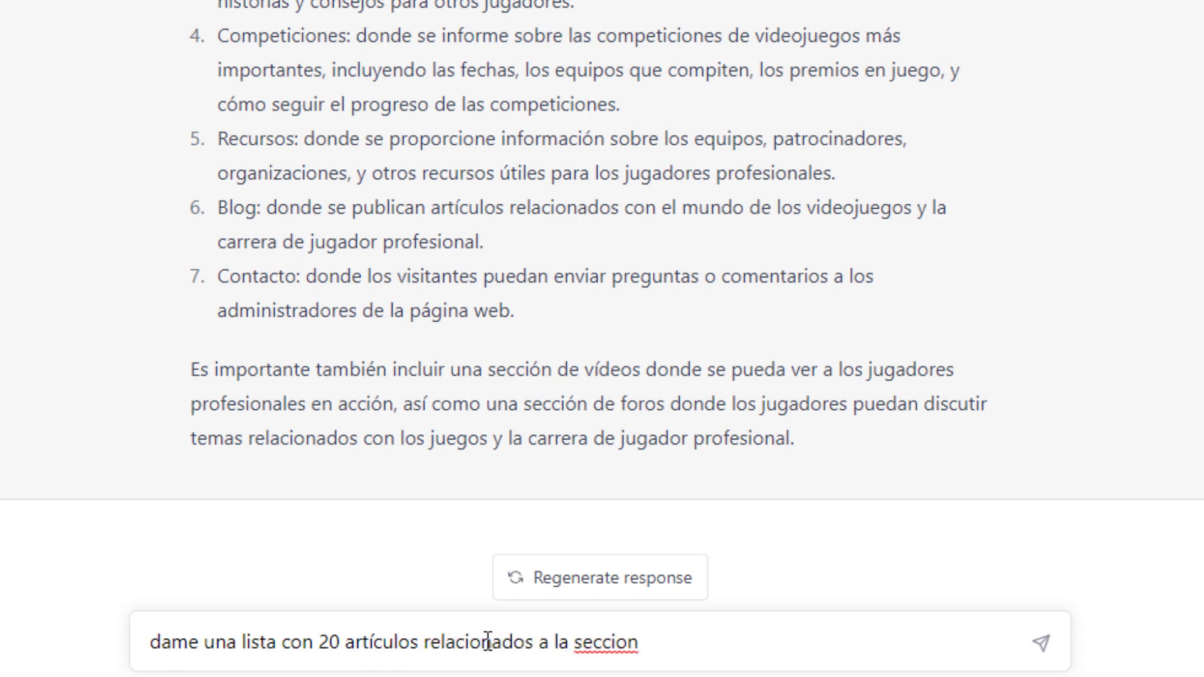
key(BackSpace)
key(BackSpace)
text(ón 2. del menú de navegación "Consejos y trucos")
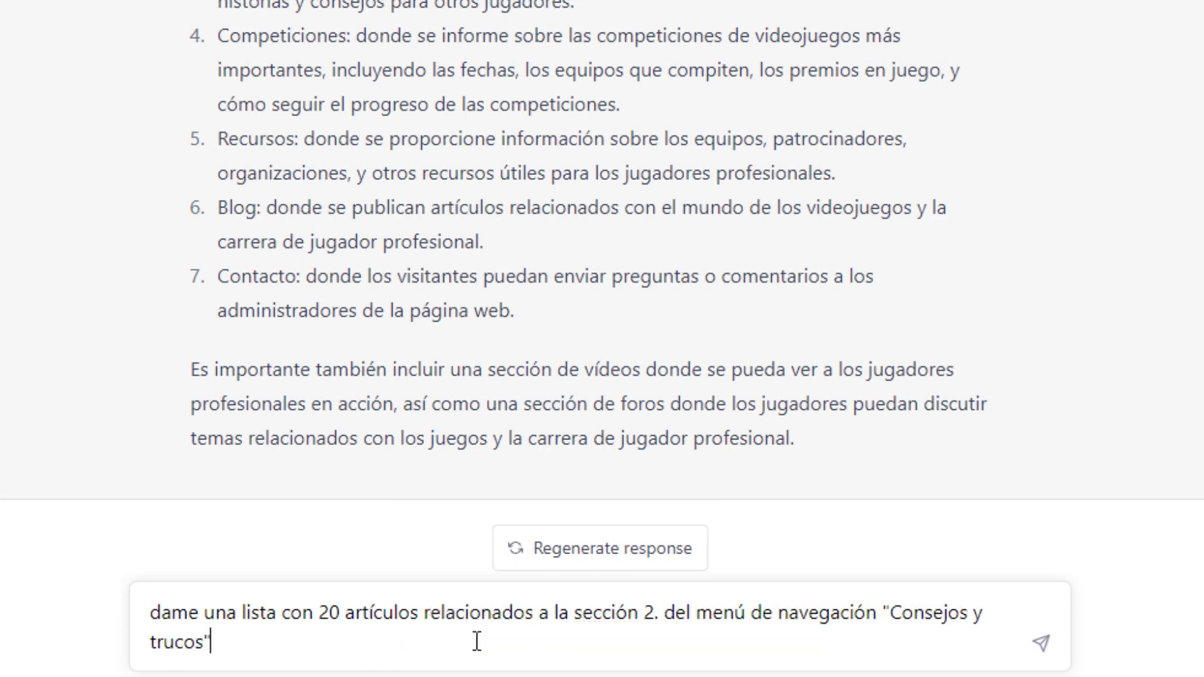
key(Return)
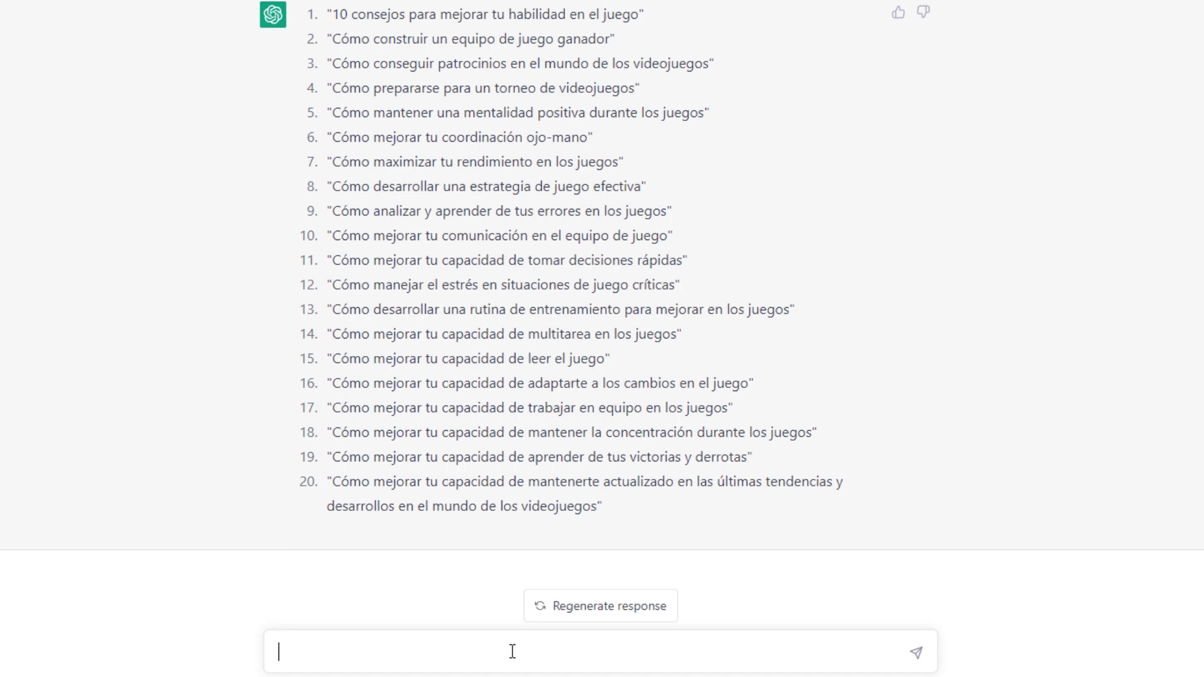
- Draft the prompt "Escribe un articulo de 500 palabras sobre" with the copied third title, "Cómo conseguir patrocinios en el mundo de los videojuegos"
drag(716, 63, 327, 64)
right_click(341, 59)
click(395, 125)
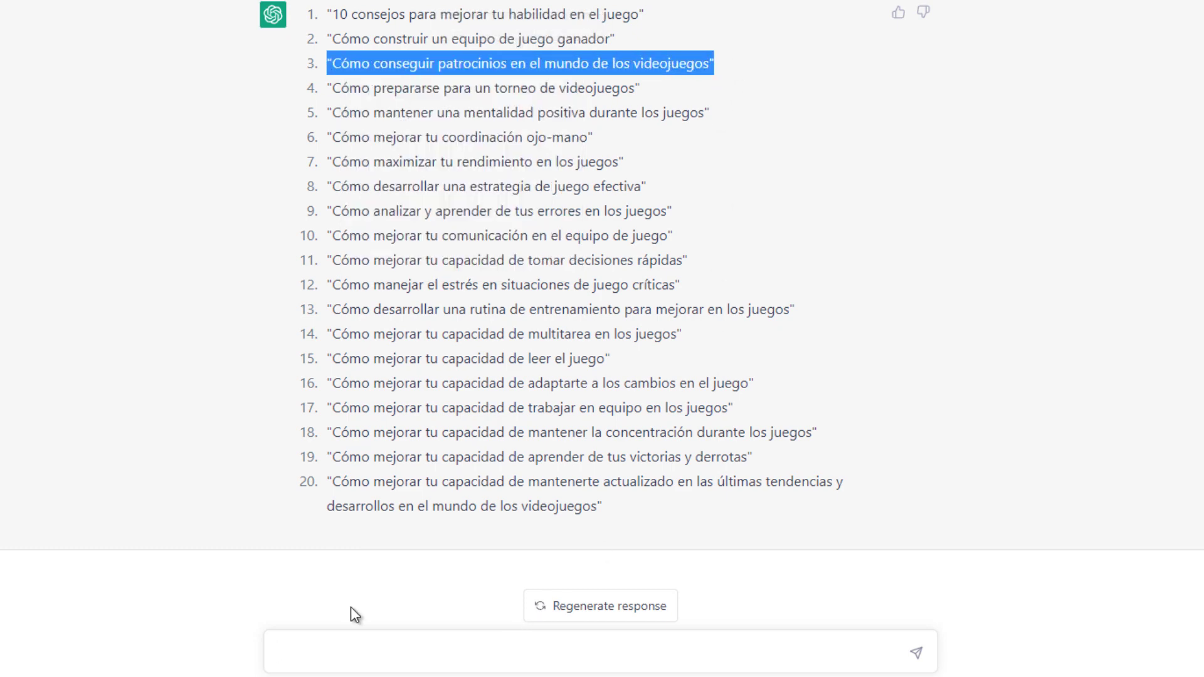
click(361, 652)
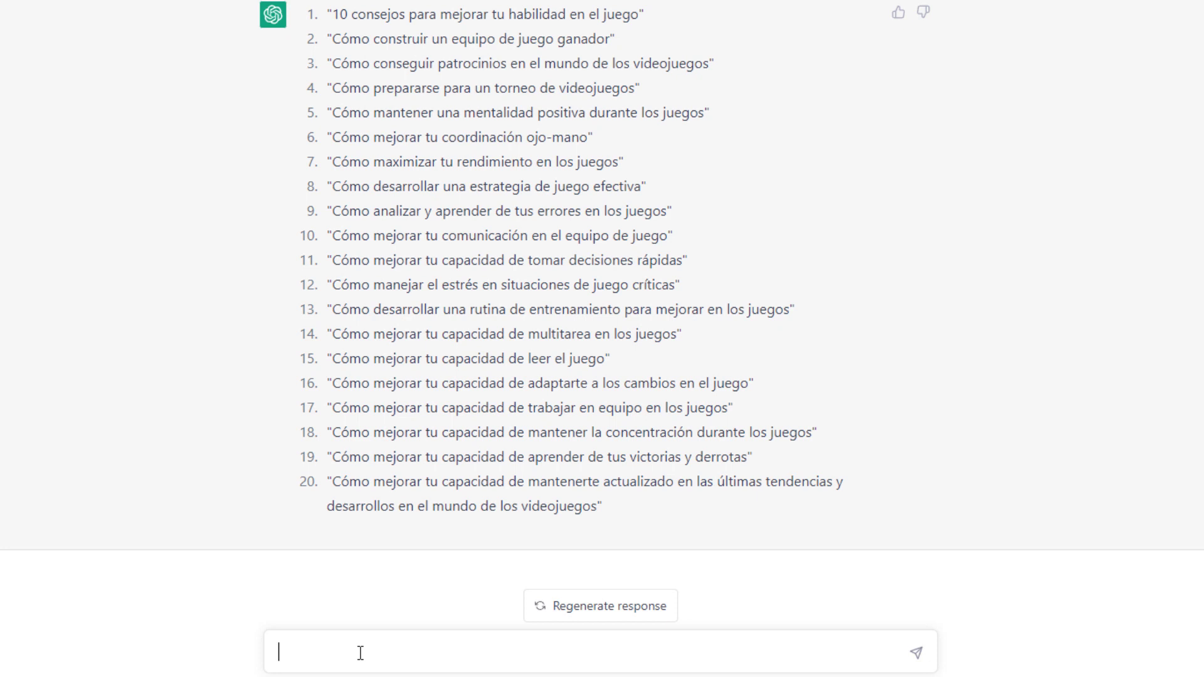
text(Escribe un artículo)
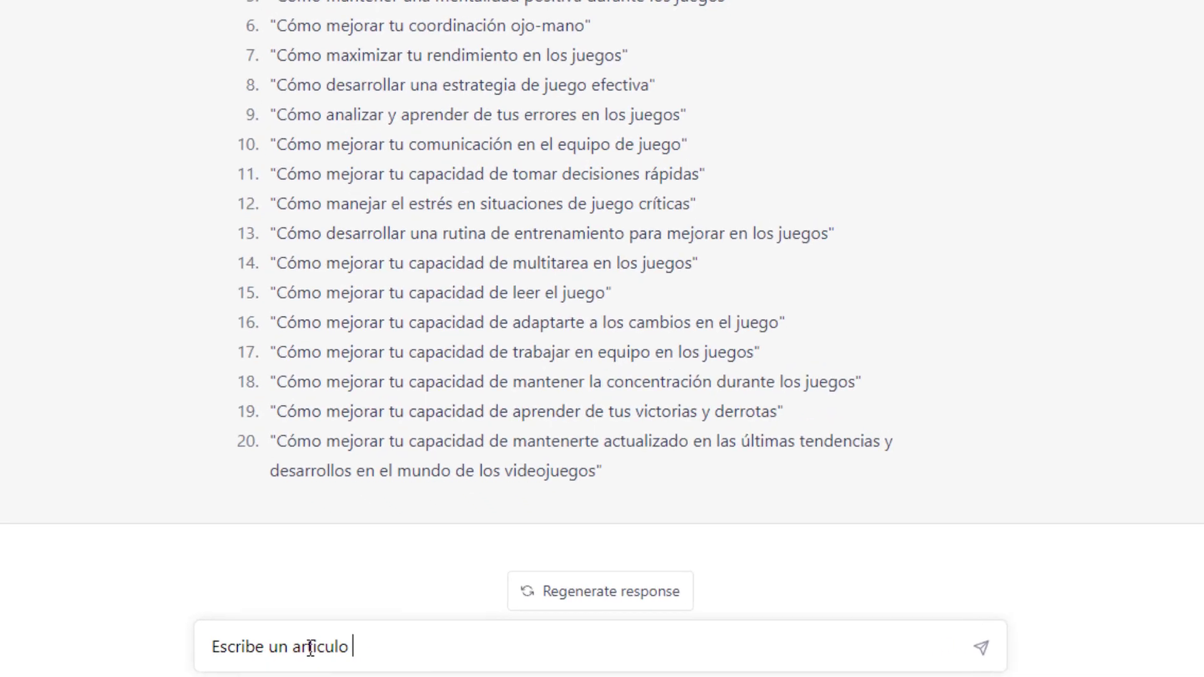
text( sobre)
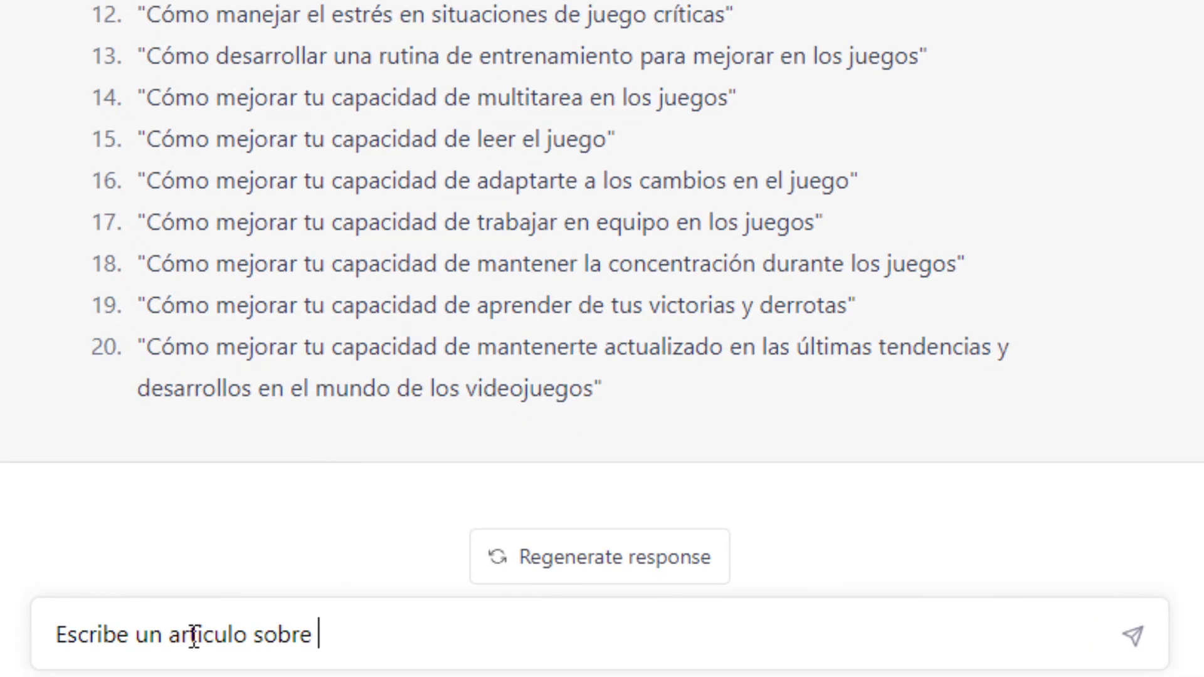
key(ctrl+v)
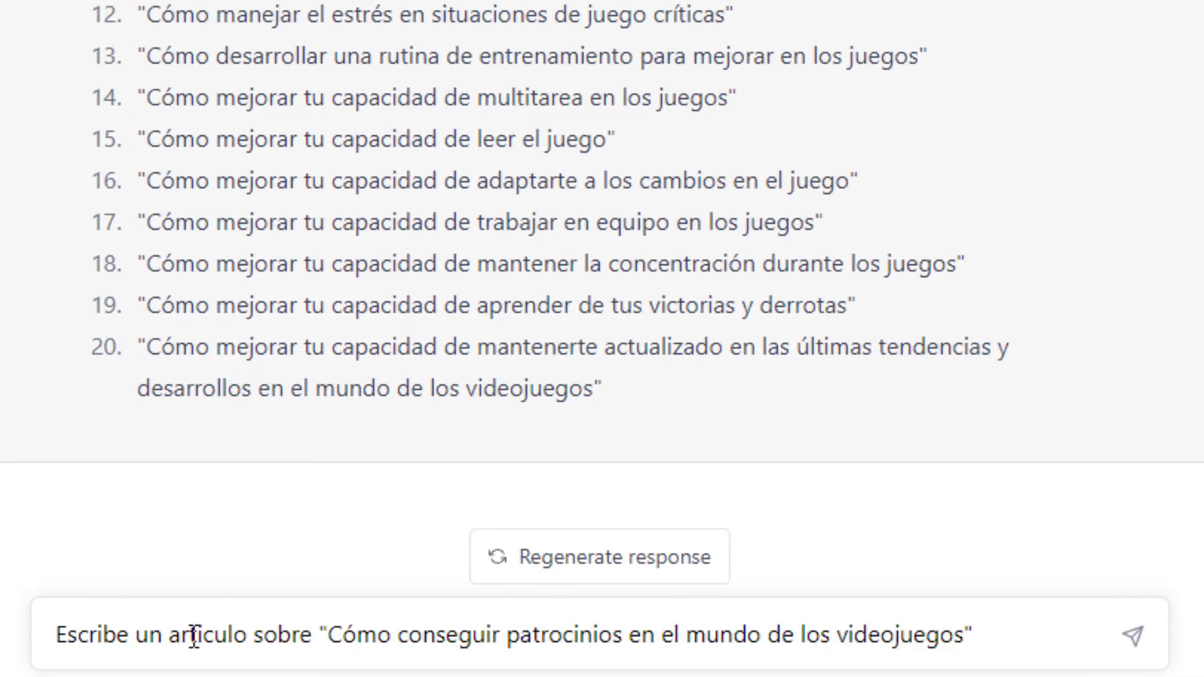
click(256, 634)
text(de 500)
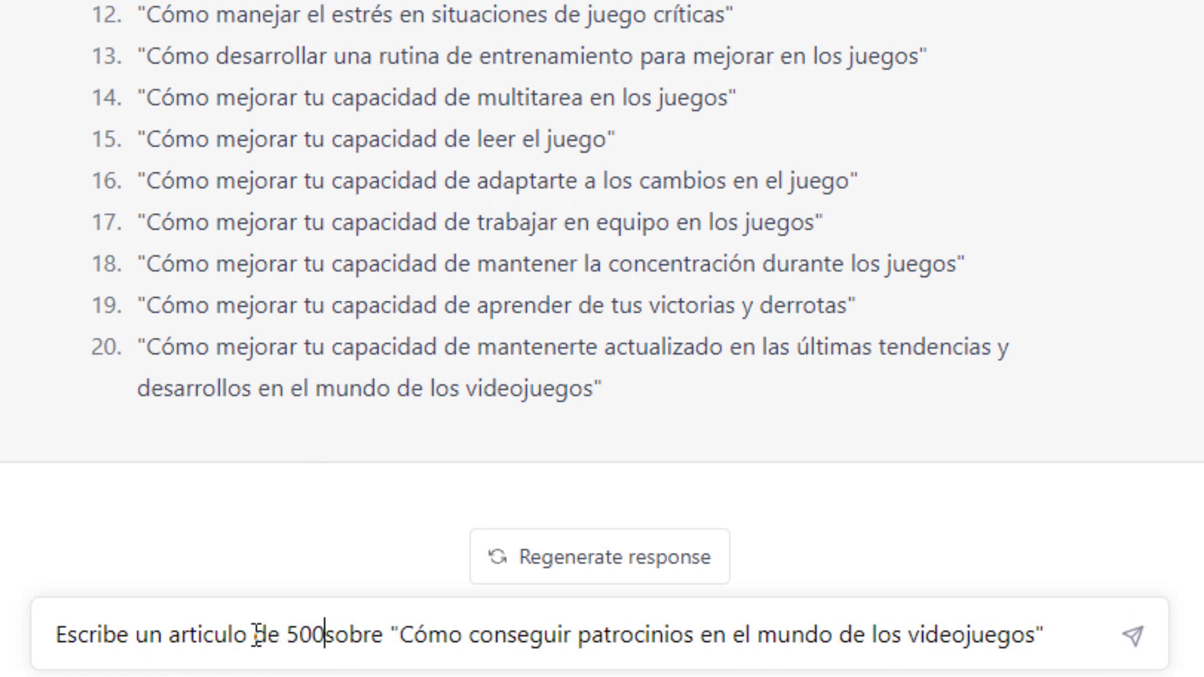
text( palabras)
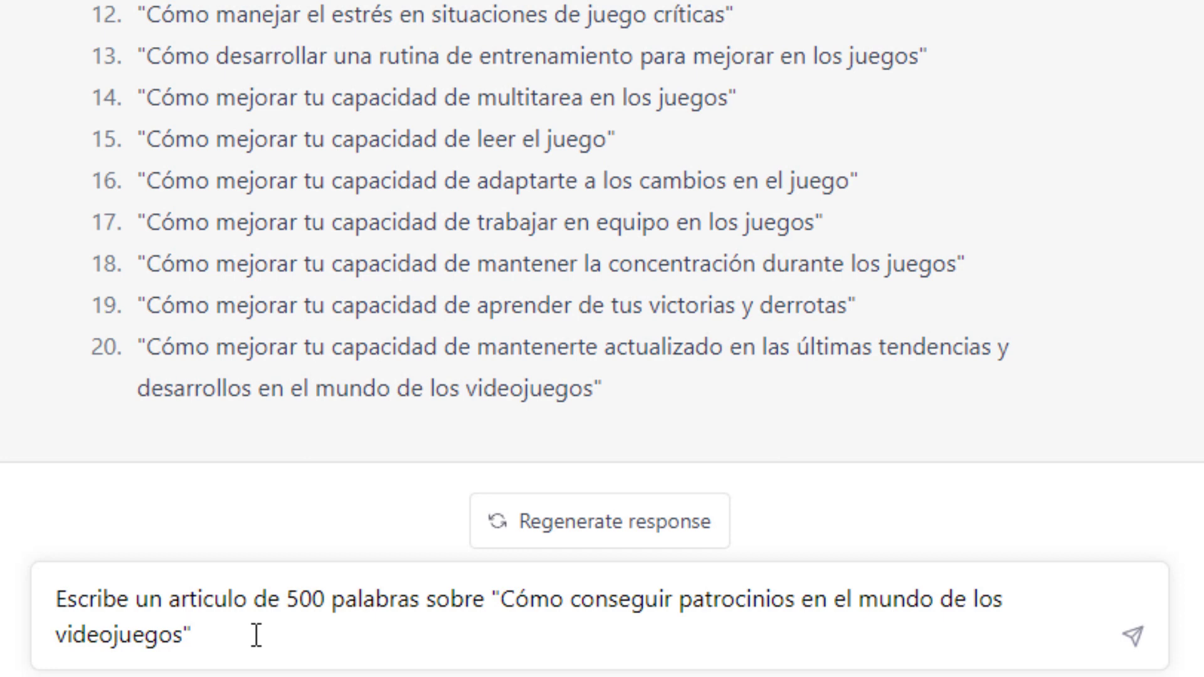
- Complete the prompt with "quiero que el articulo tenga una introducion y una conclusion y que los subtitulos se vean claramente en el texto." and send it
text(quiero que el )
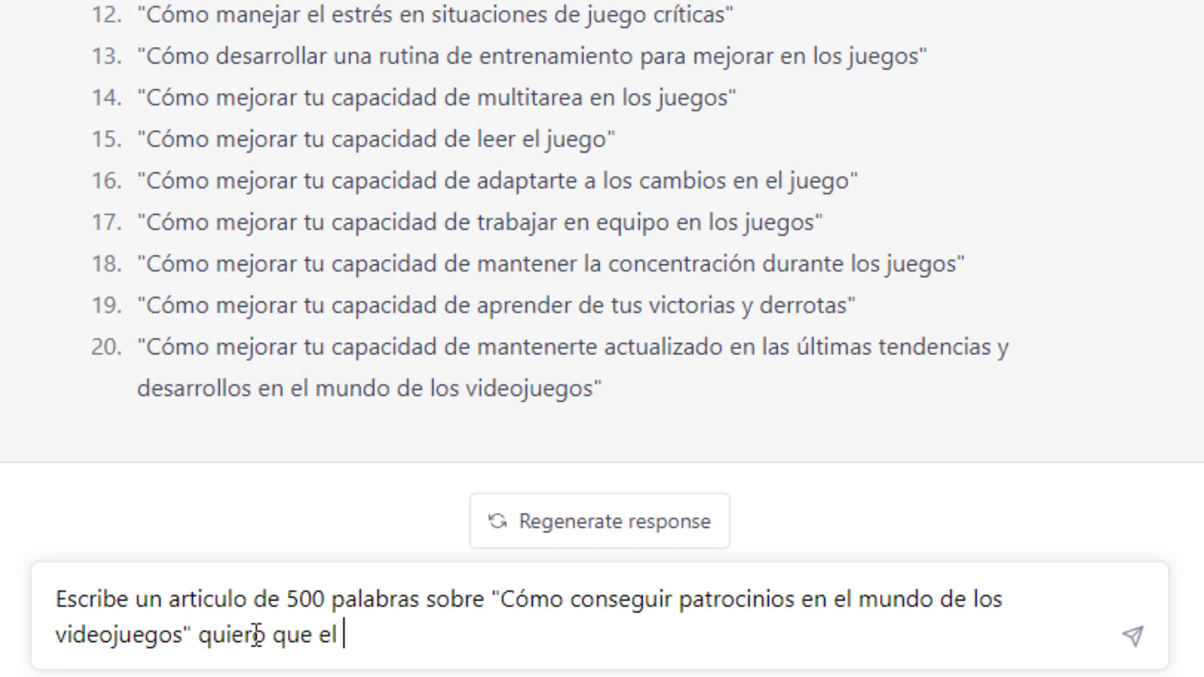
text(articulo tenga una i)
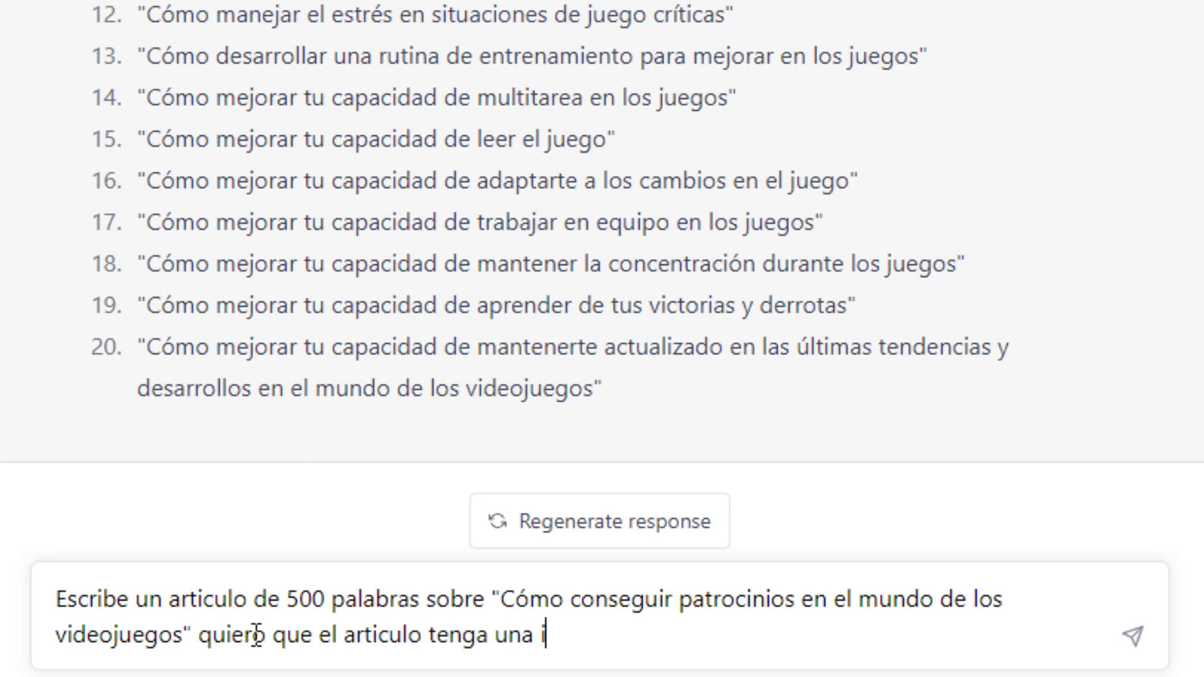
text(ntroducion y una c)
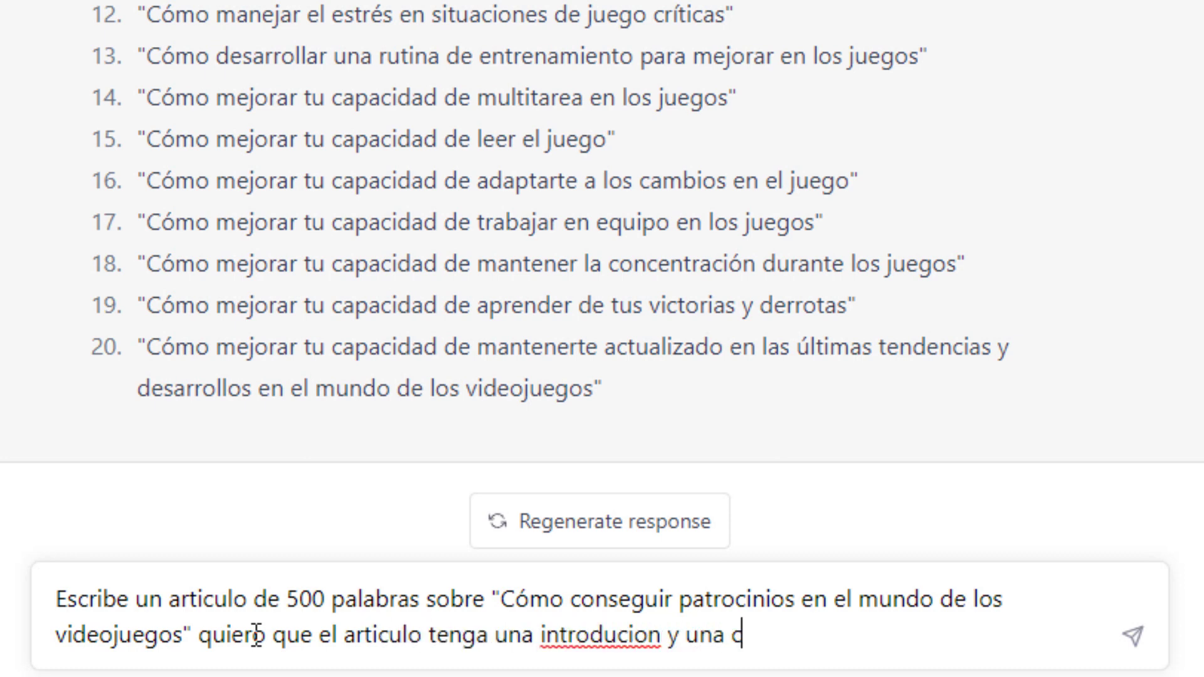
text(onclusion )
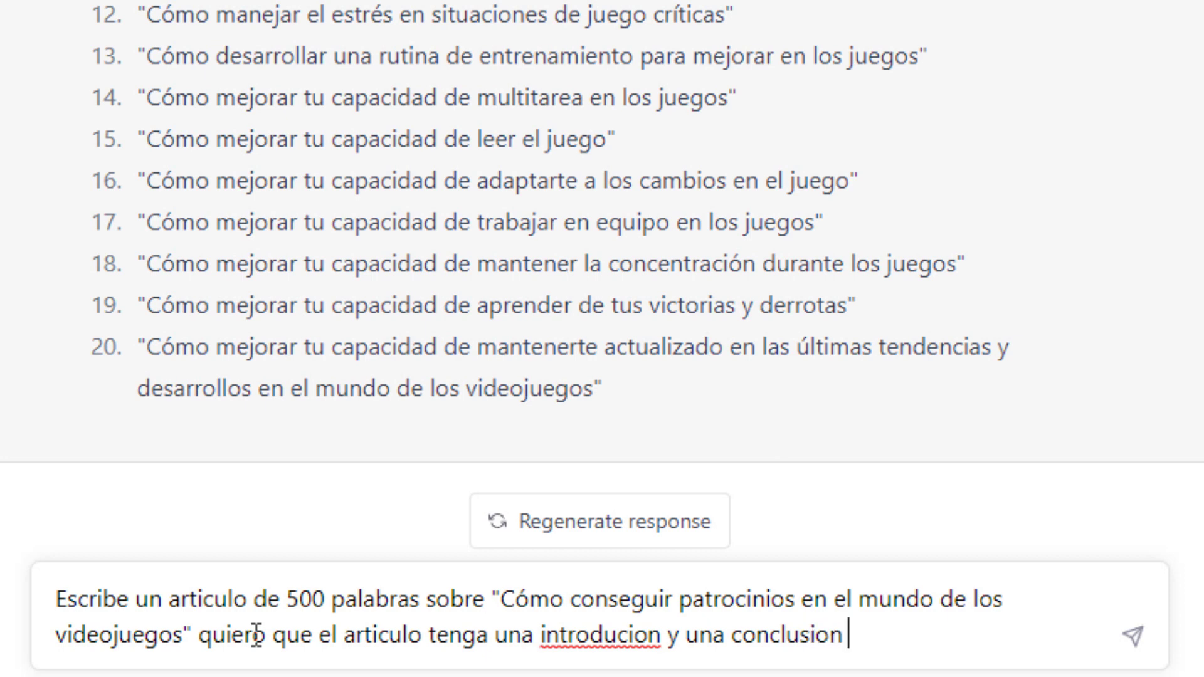
text(y que los subtit)
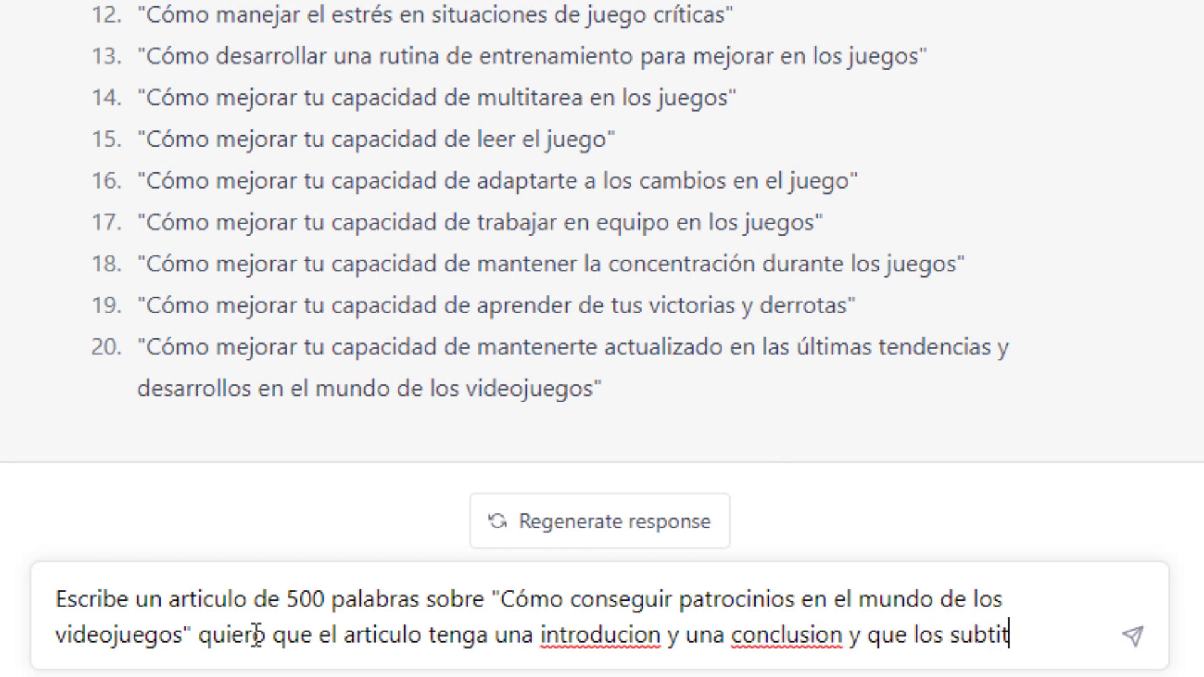
text(ulos se vean clar)
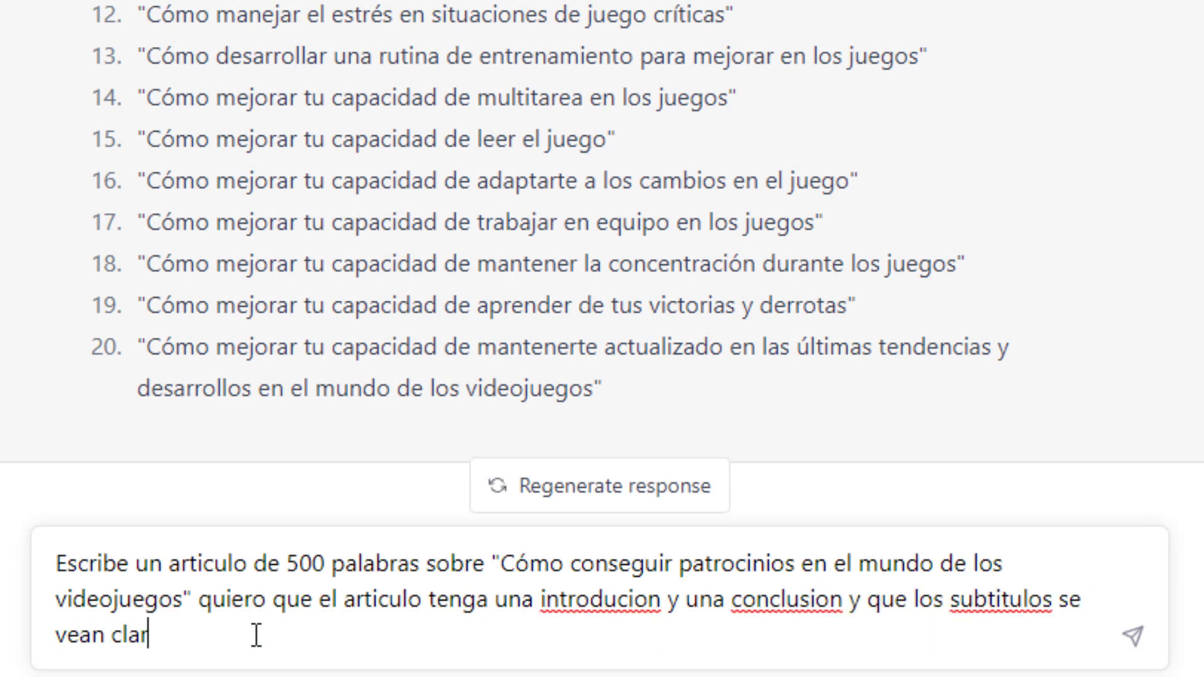
text(amente en el te)
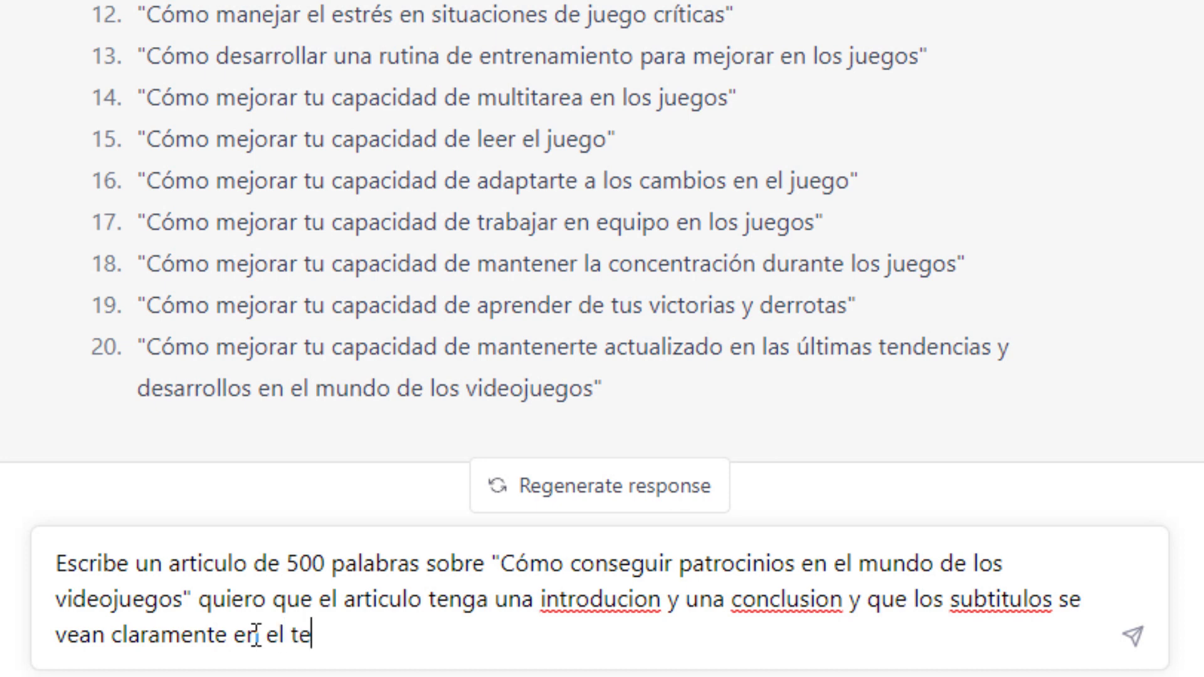
text(xto.)
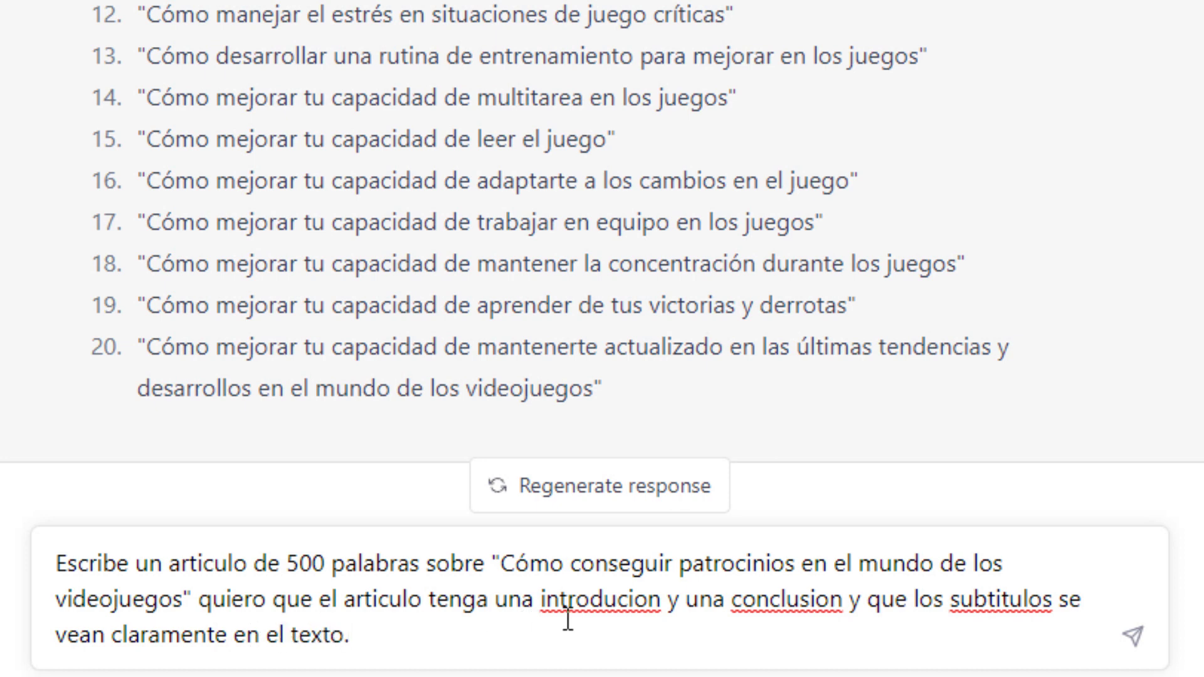
key(Return)
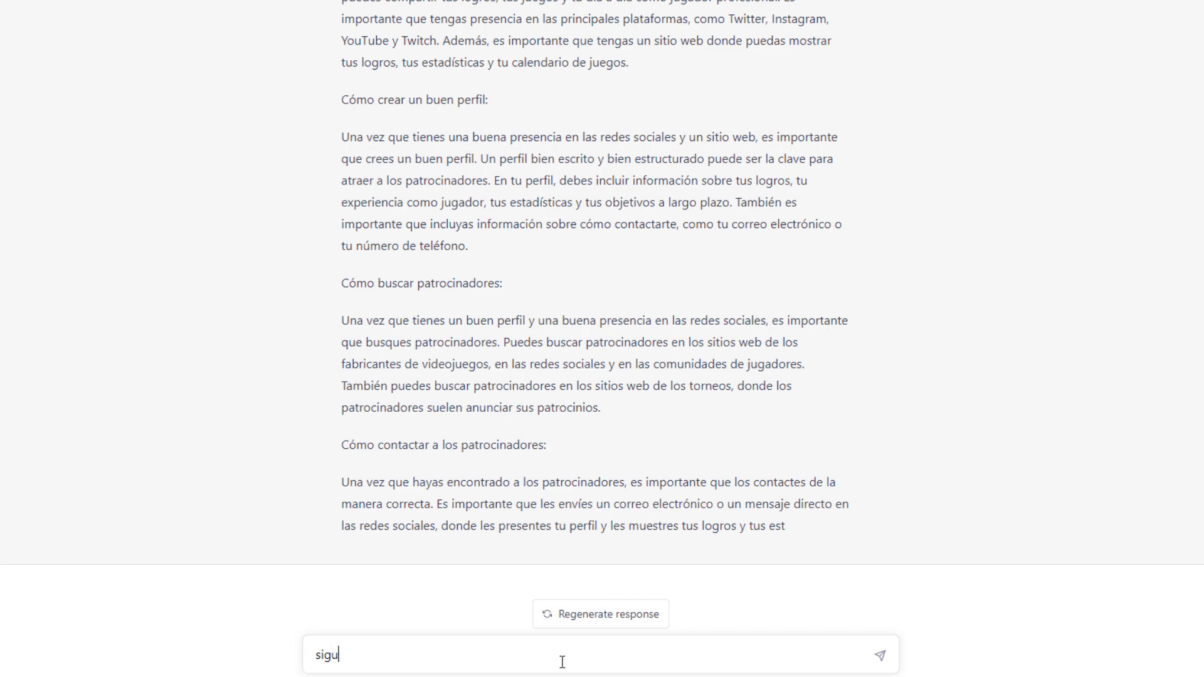
- Have the cut-off article continued by sending the prompt "sigue escribiendo"
text(e escribiendo)
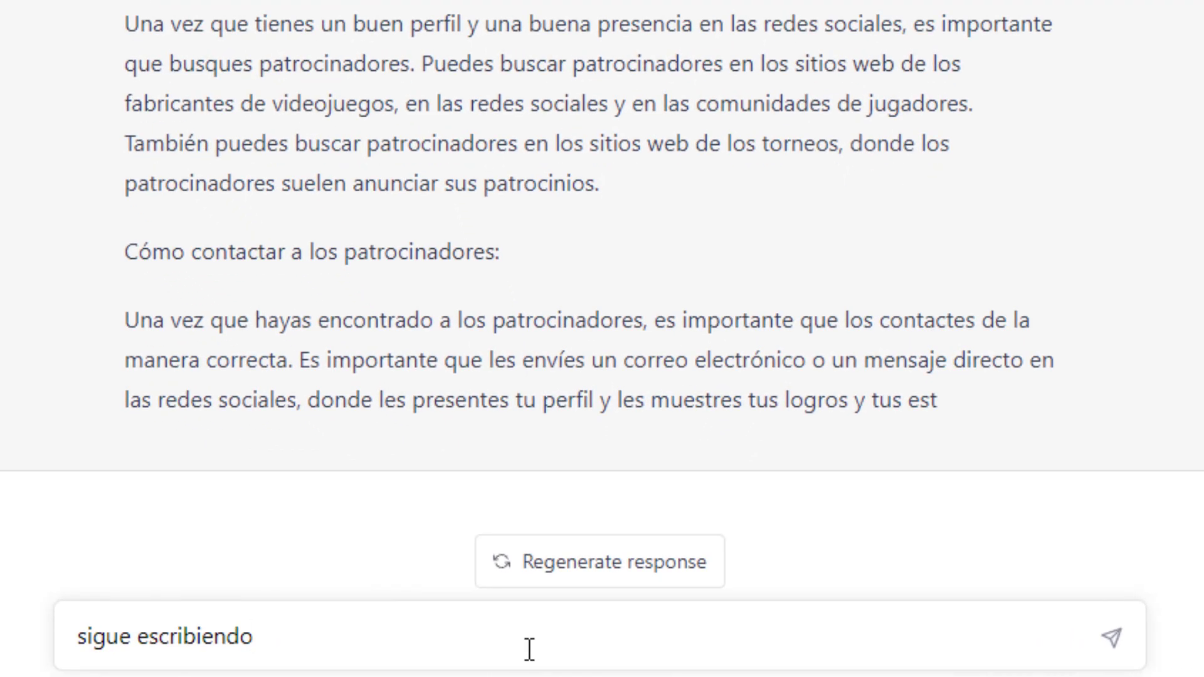
key(Return)
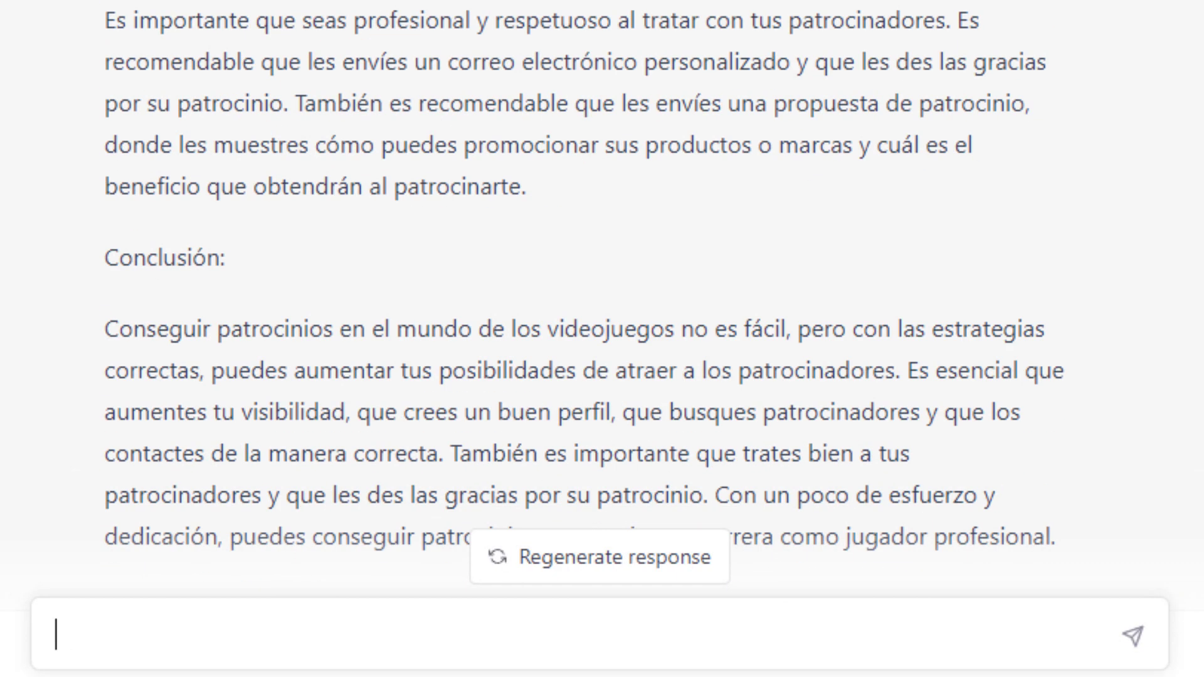
- Copy the first part of the generated article, starting at "Introducción:", into the online plagiarism checker and run the check
scroll(762, 305, down, 2)
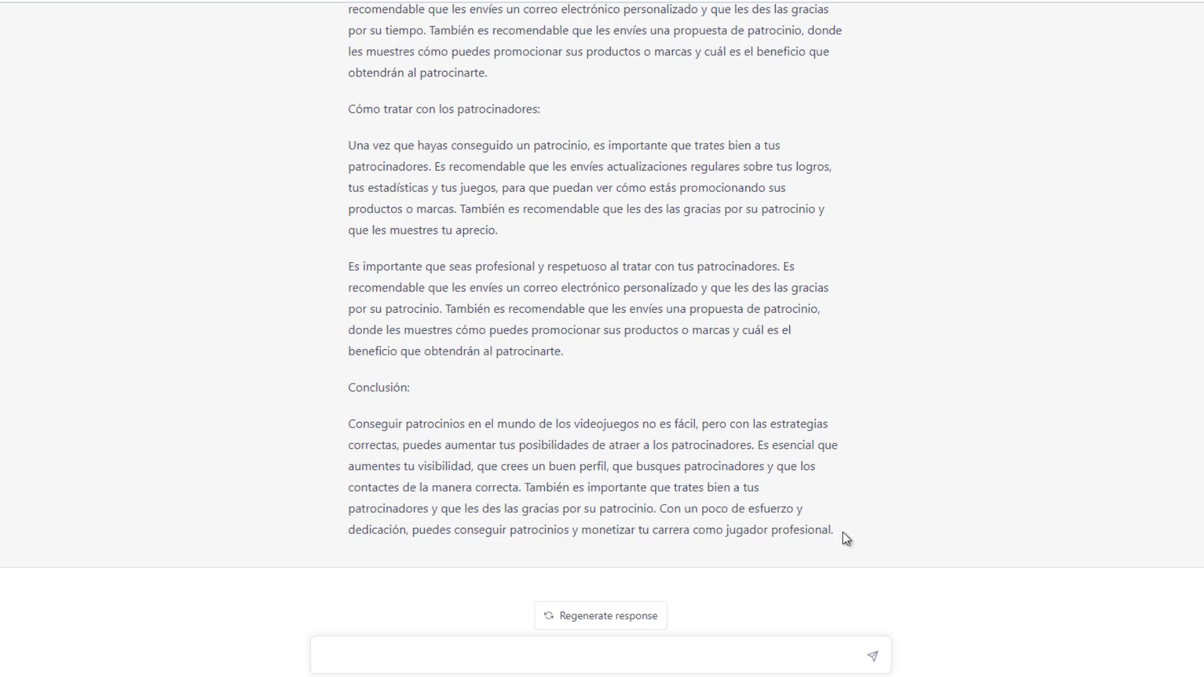
scroll(839, 536, up, 20)
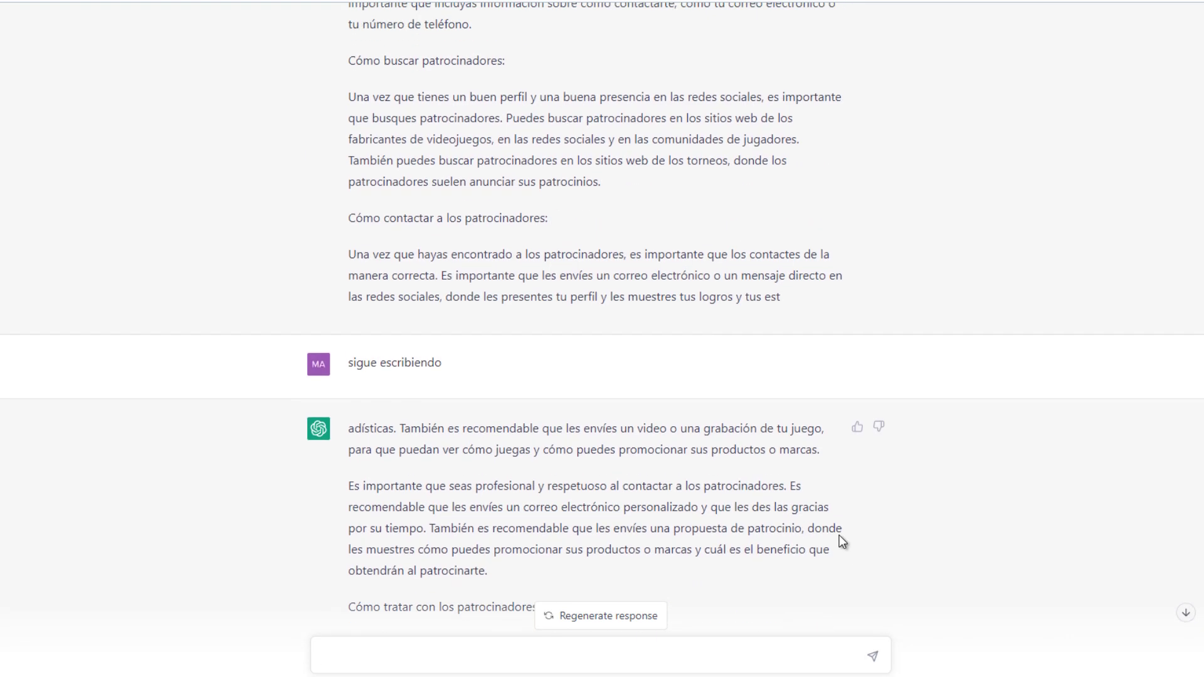
scroll(839, 536, down, 1)
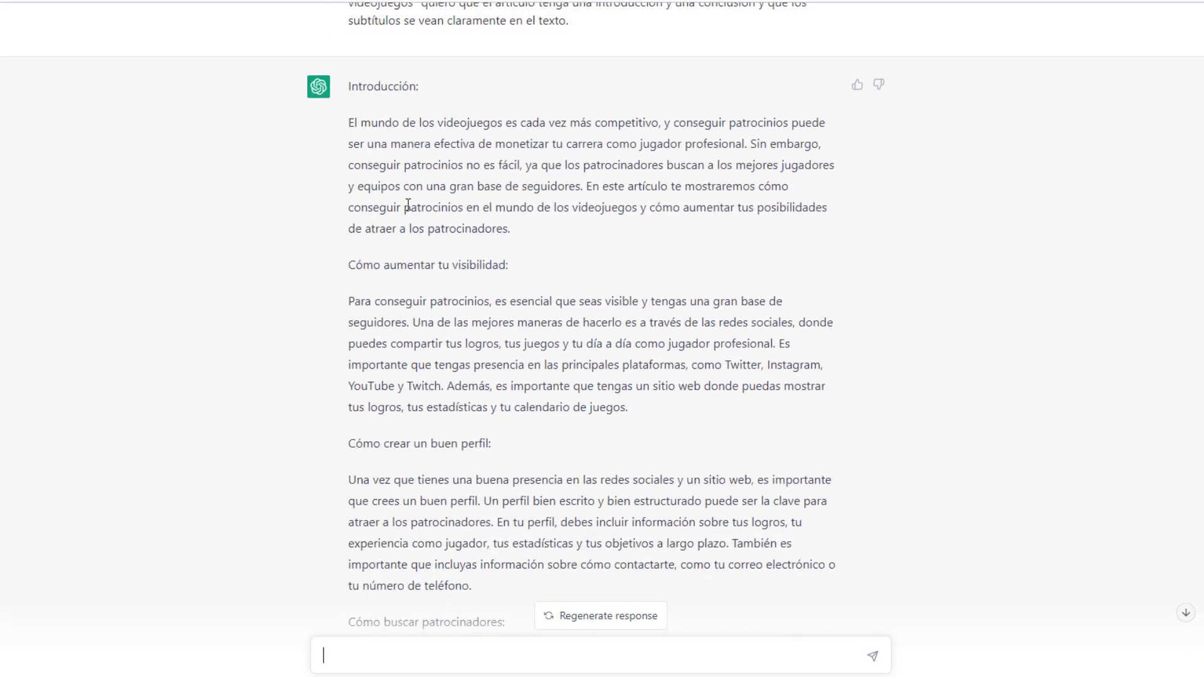
drag(346, 89, 510, 621)
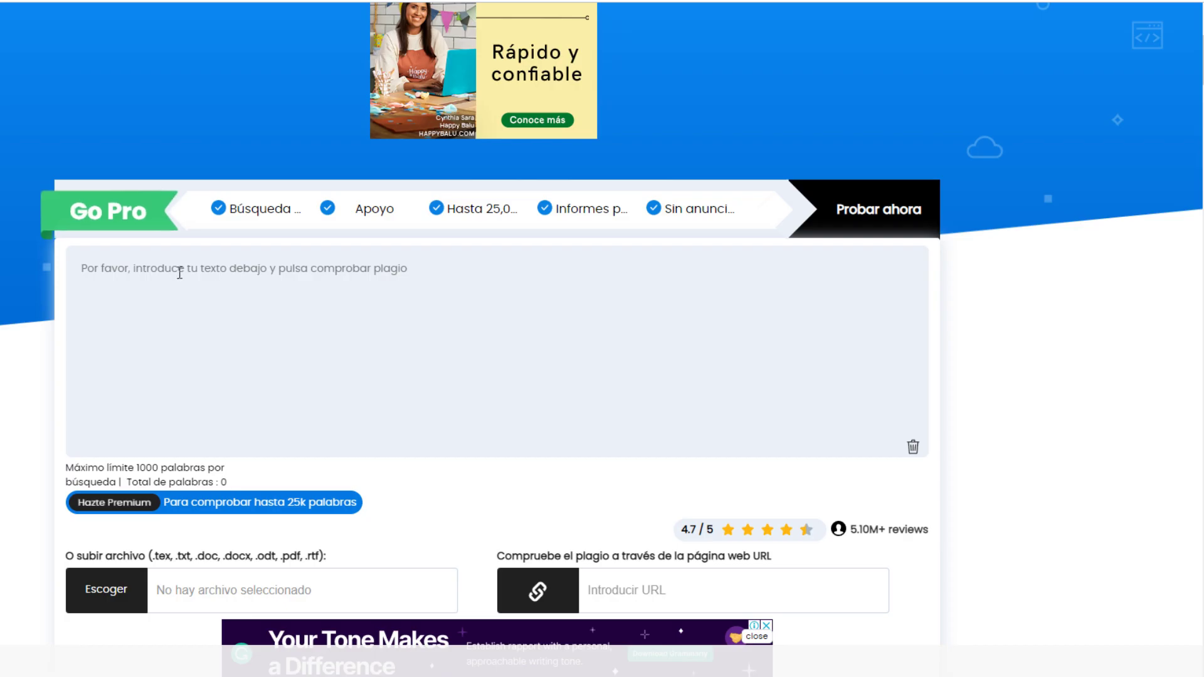
right_click(179, 272)
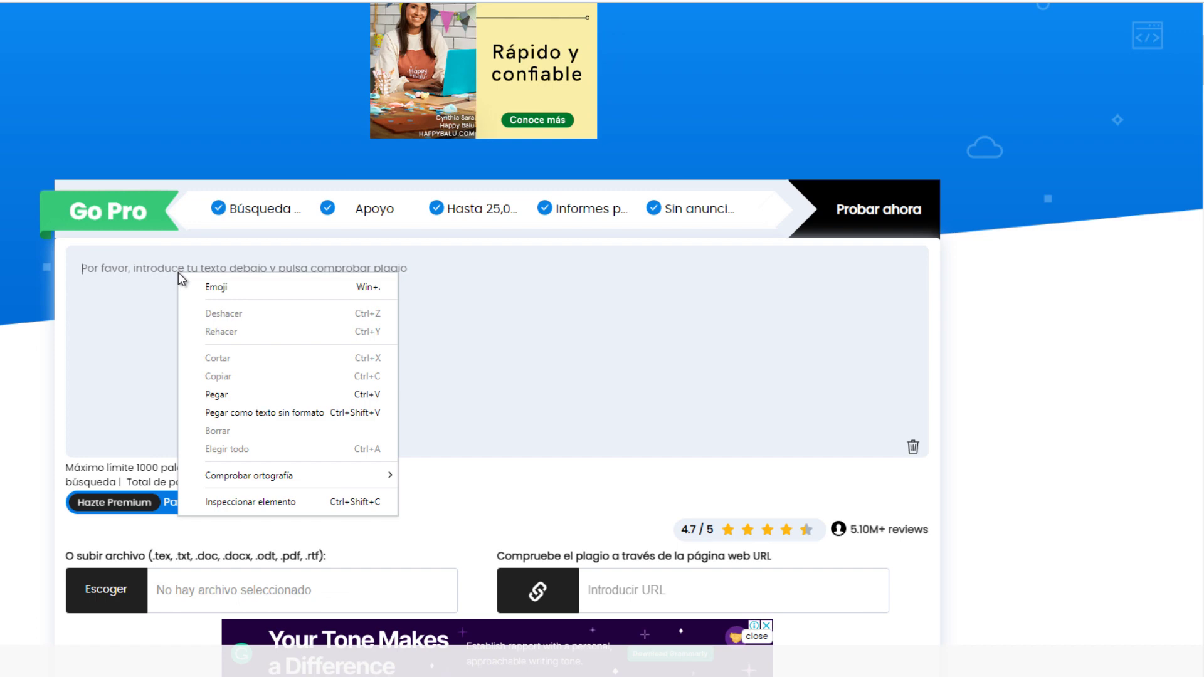
click(245, 401)
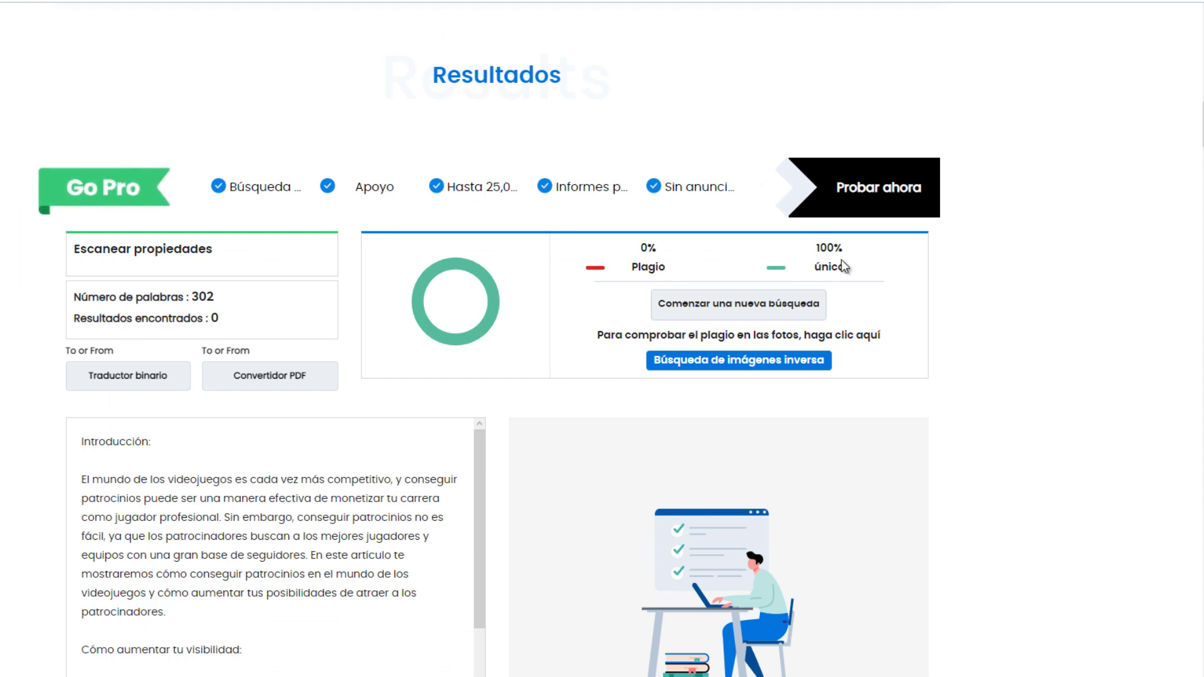
- Examine the plagiarism and uniqueness percentages and the verdict in the checker's results
drag(855, 271, 635, 246)
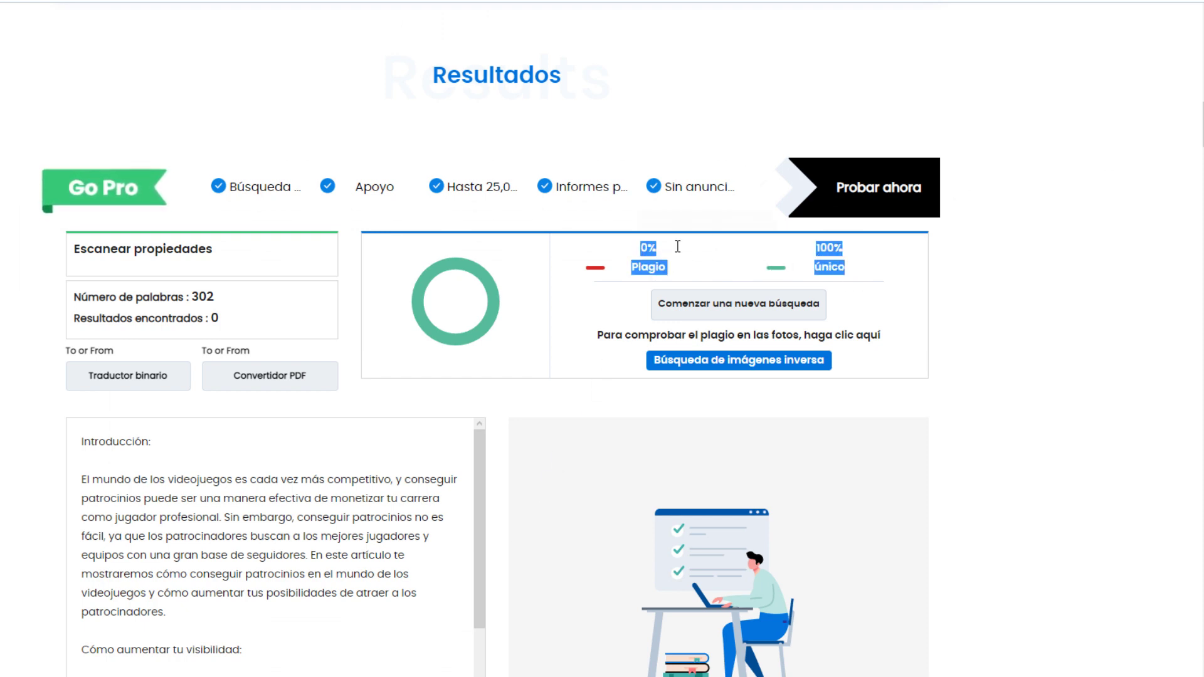
click(877, 251)
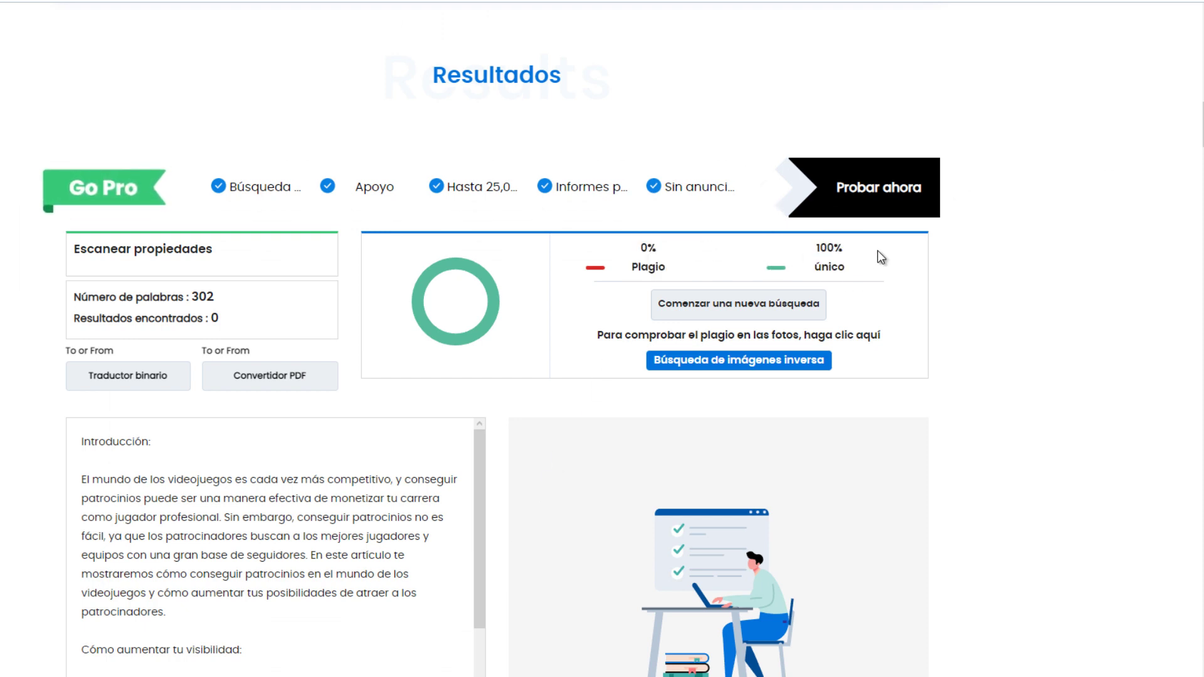
scroll(901, 251, down, 2)
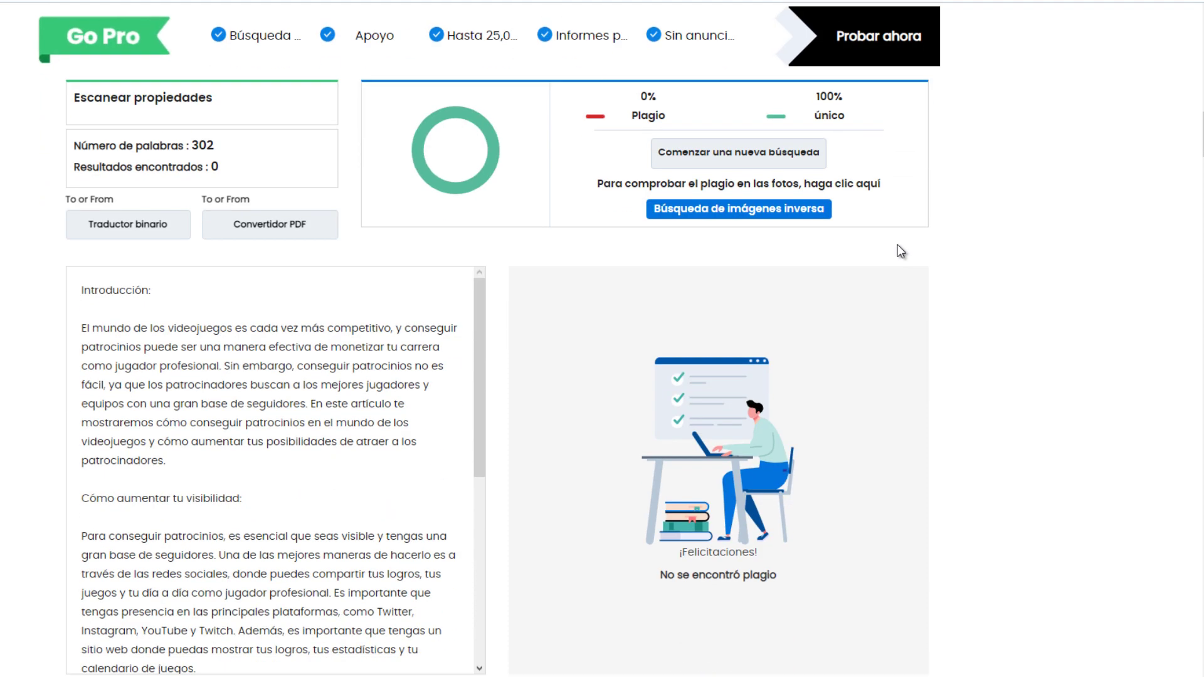
scroll(690, 523, down, 1)
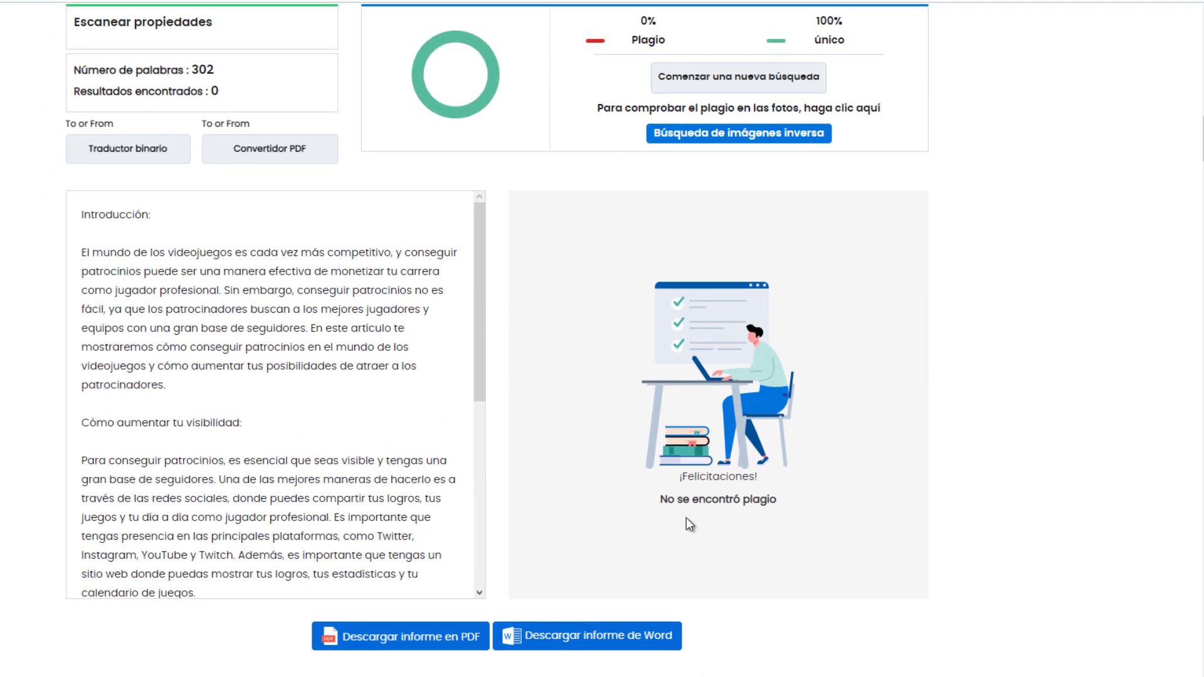
drag(756, 479, 807, 491)
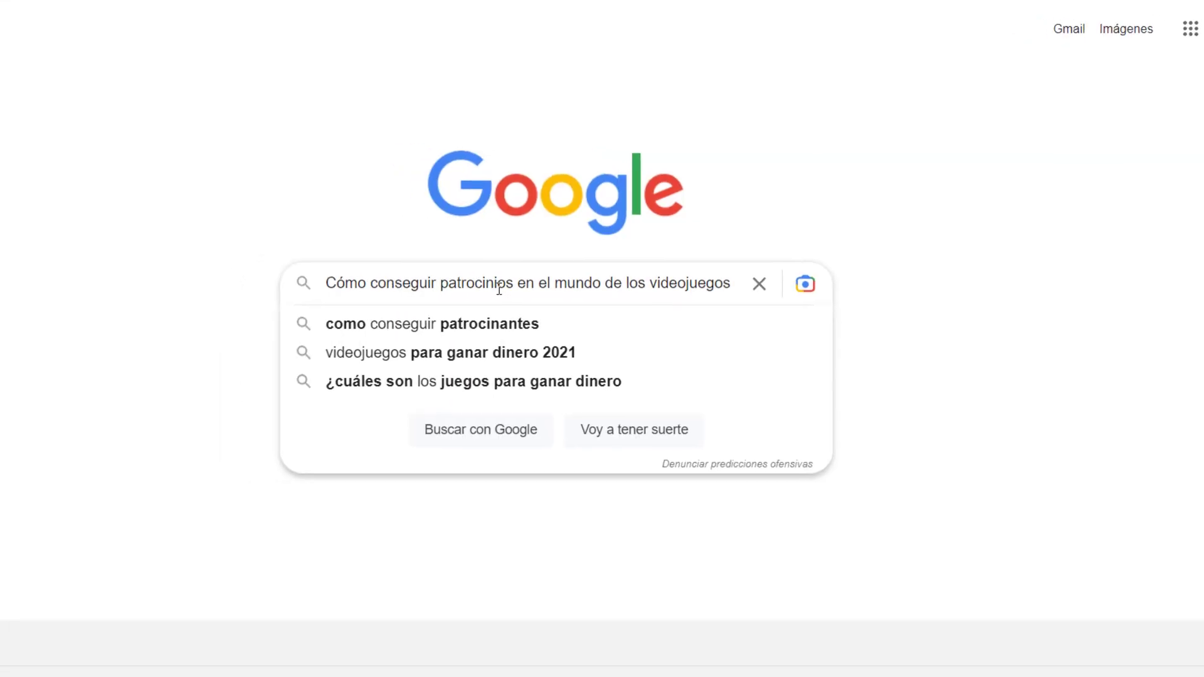
- Search Google for "Cómo conseguir patrocinios en el mundo de los videojuegos" and copy the APDEV article's text from "Si se observa cualquier industria" through the non-endemic sponsors paragraph
key(Return)
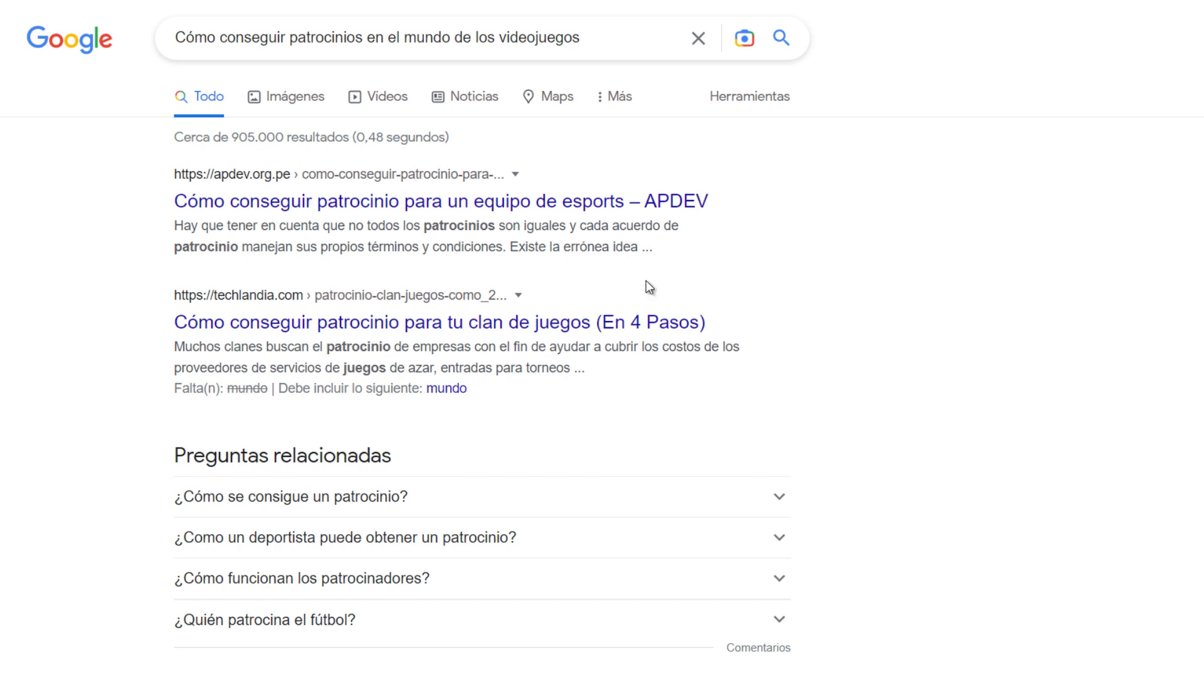
click(581, 201)
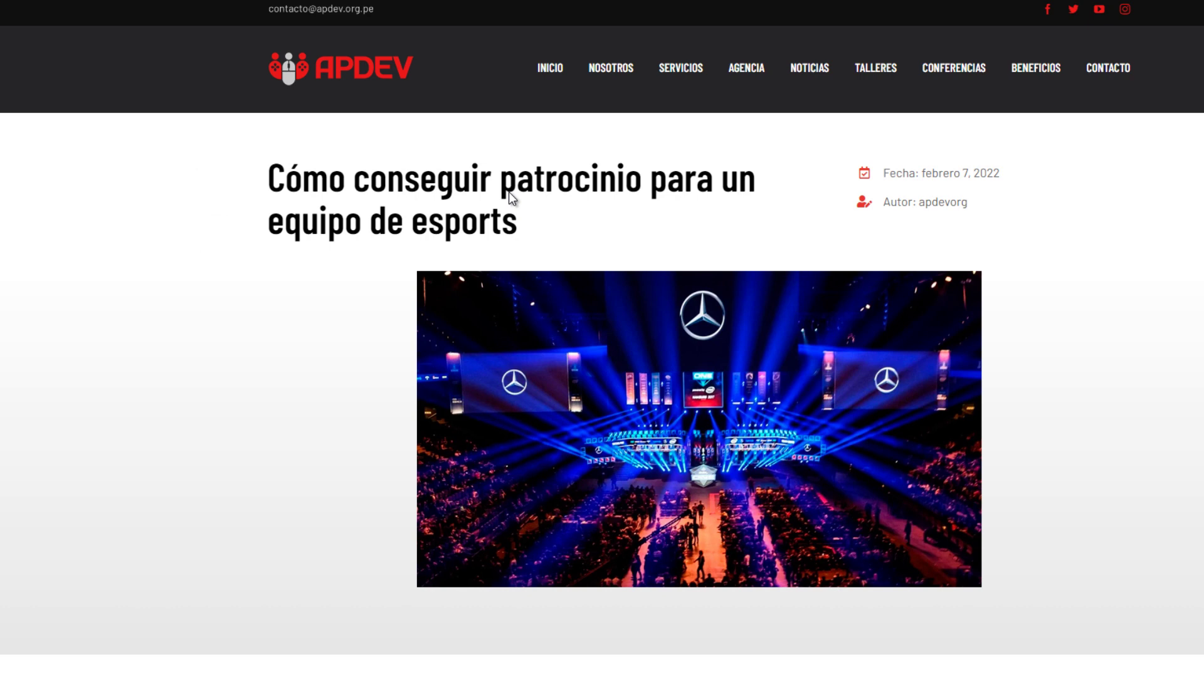
scroll(509, 192, down, 10)
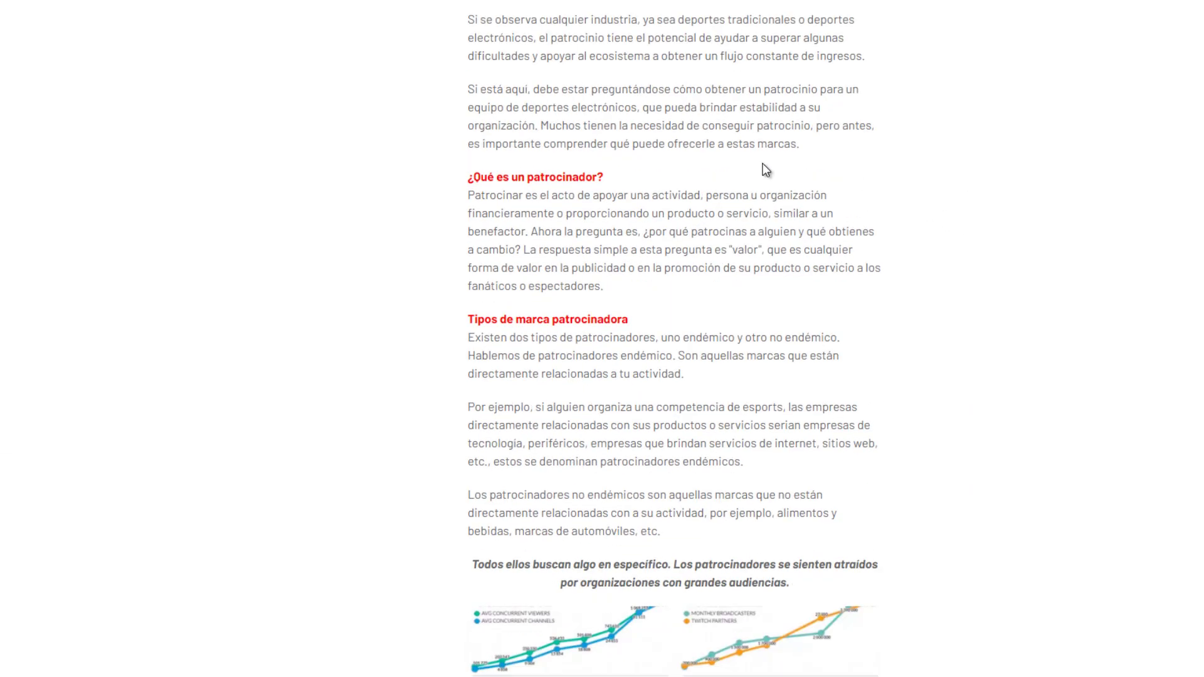
drag(470, 19, 744, 526)
right_click(684, 432)
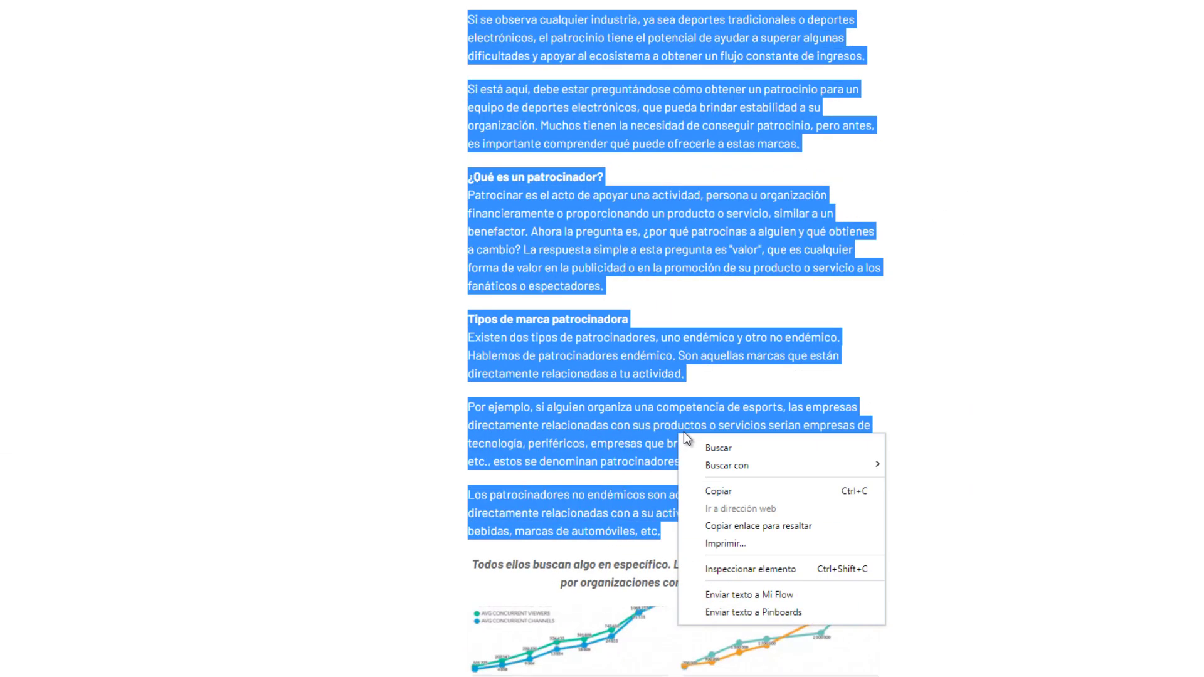
click(717, 491)
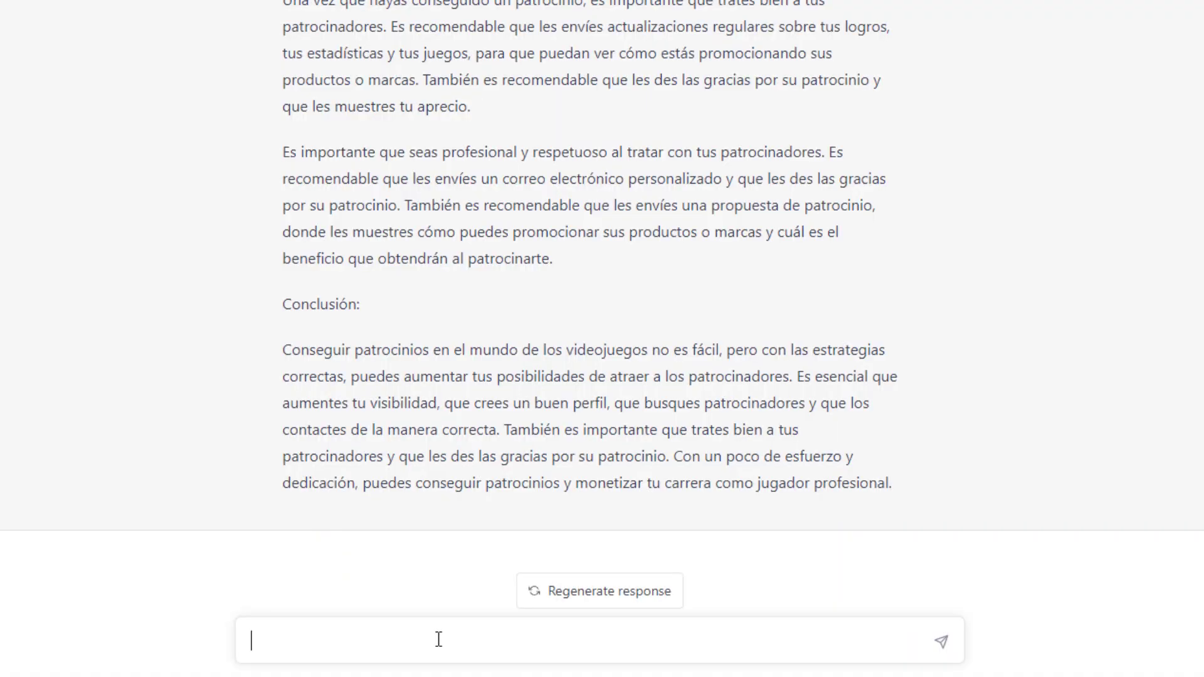
- Send ChatGPT the prompt "Reescribe el siguiente texto de manera que no tenga coincidencias:" followed by the copied article text
text(Reescribe el sigui)
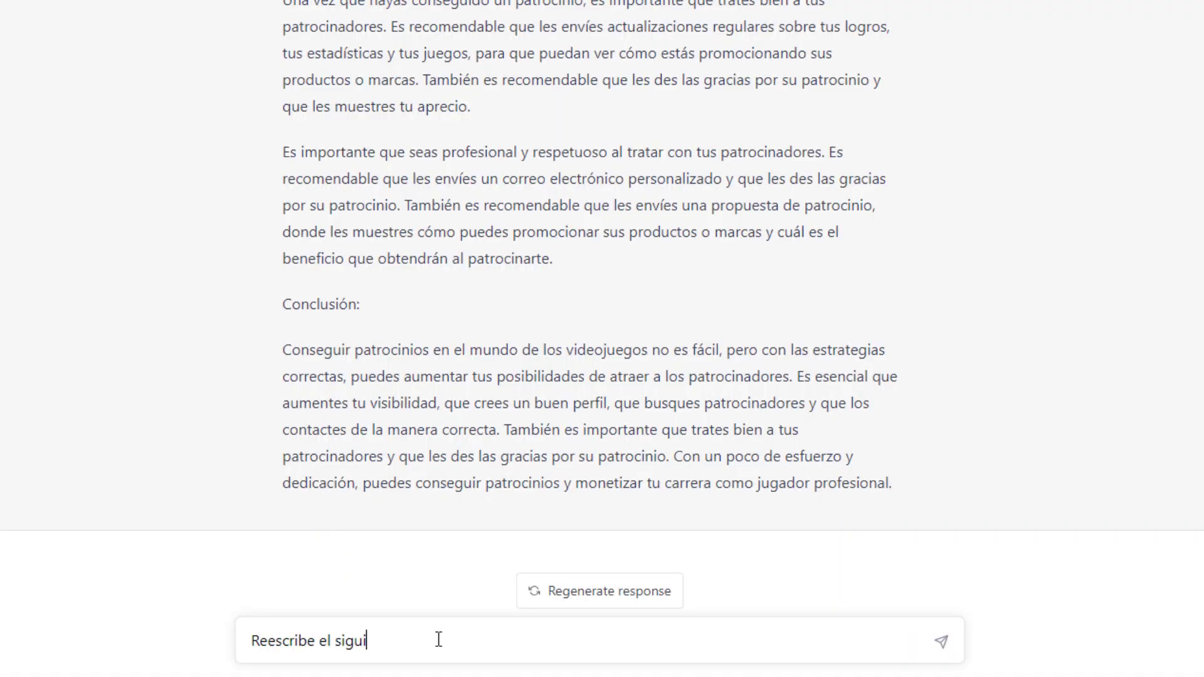
text(ente texto de manera que n)
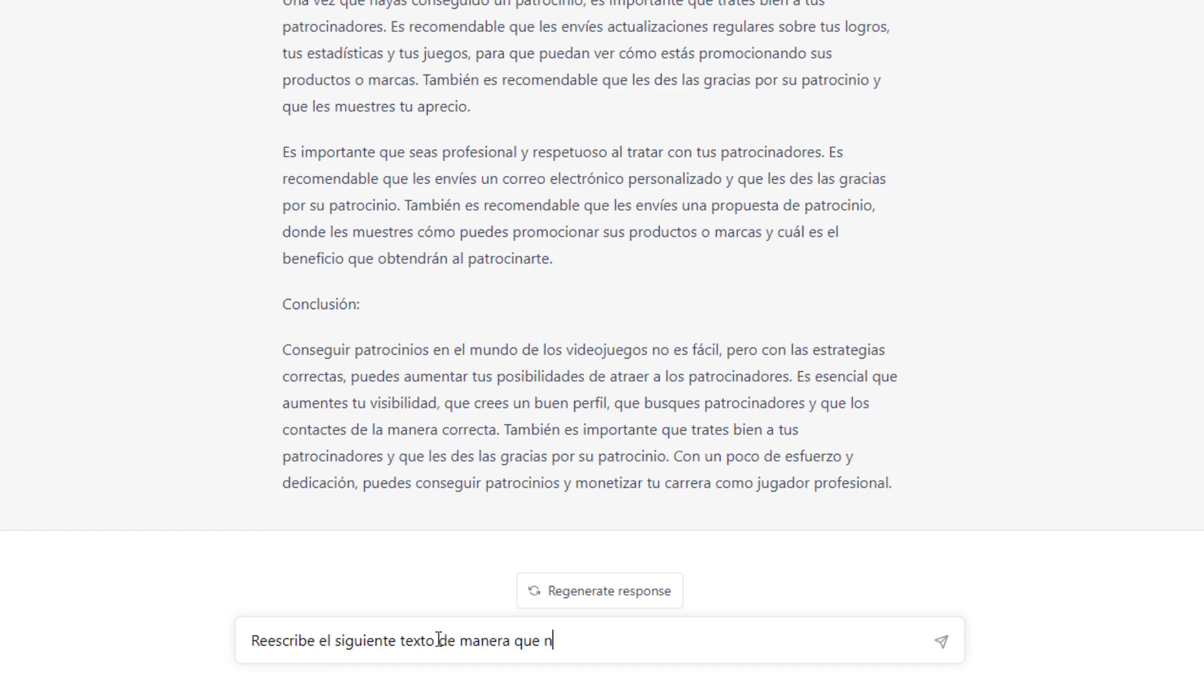
text(o tenga coinsidencia)
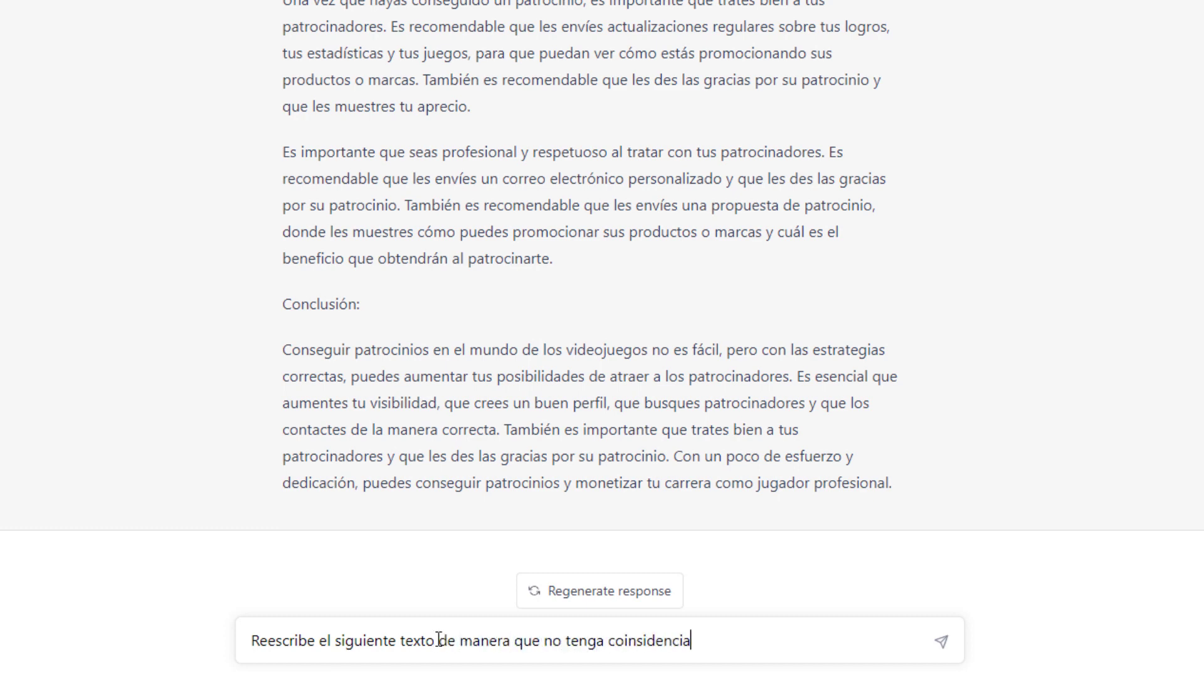
text(s:)
key(shift+Return)
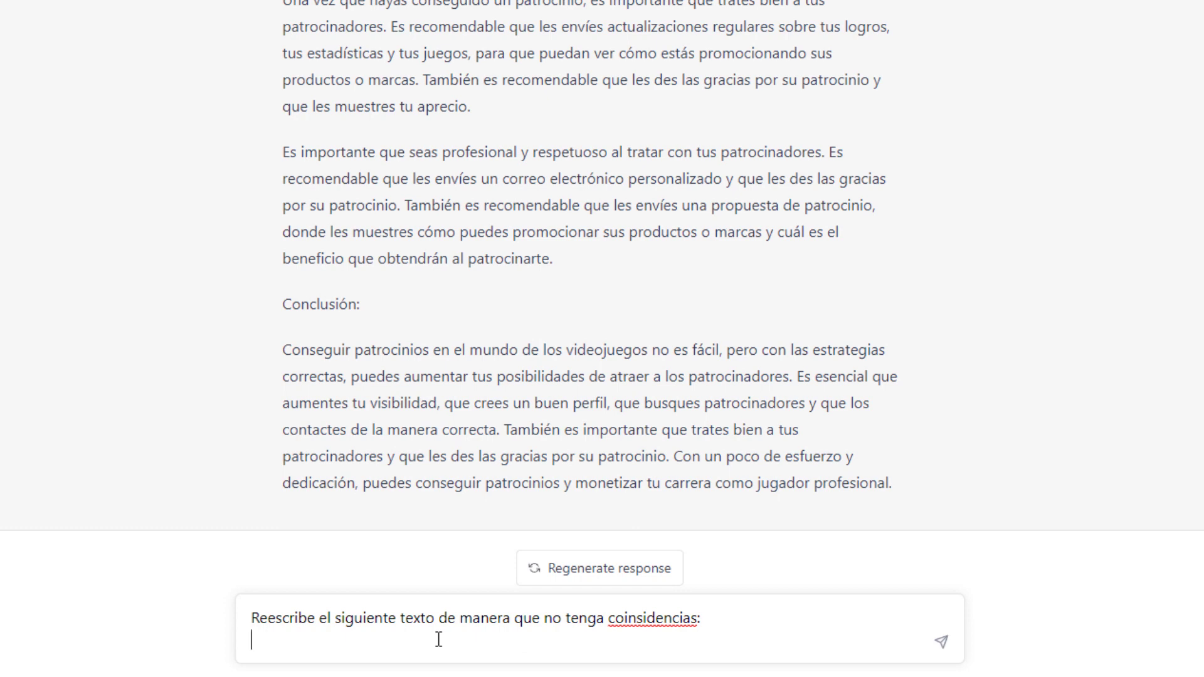
right_click(640, 618)
click(693, 332)
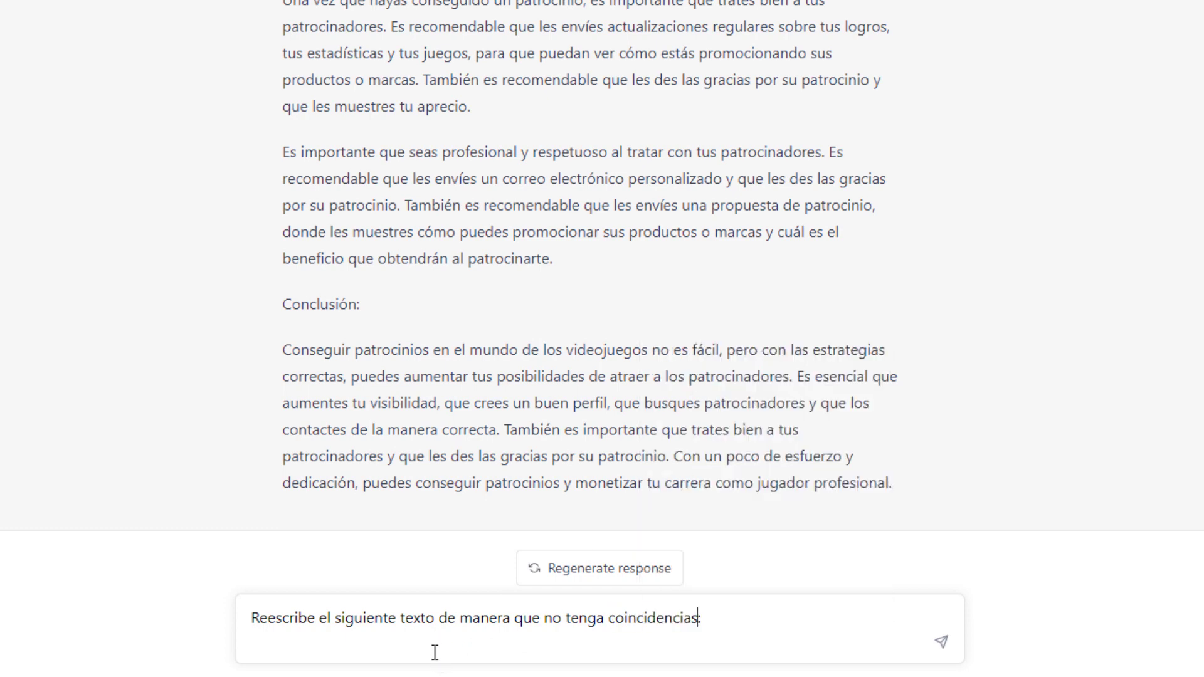
key(shift+Return)
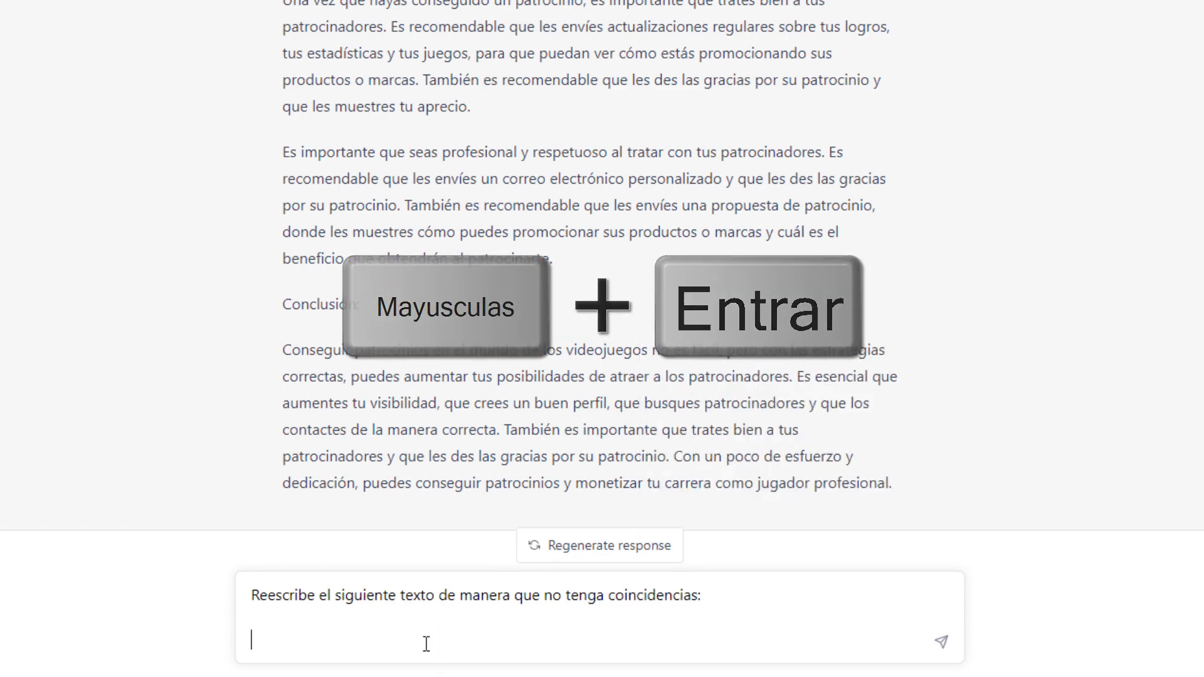
key(ctrl+v)
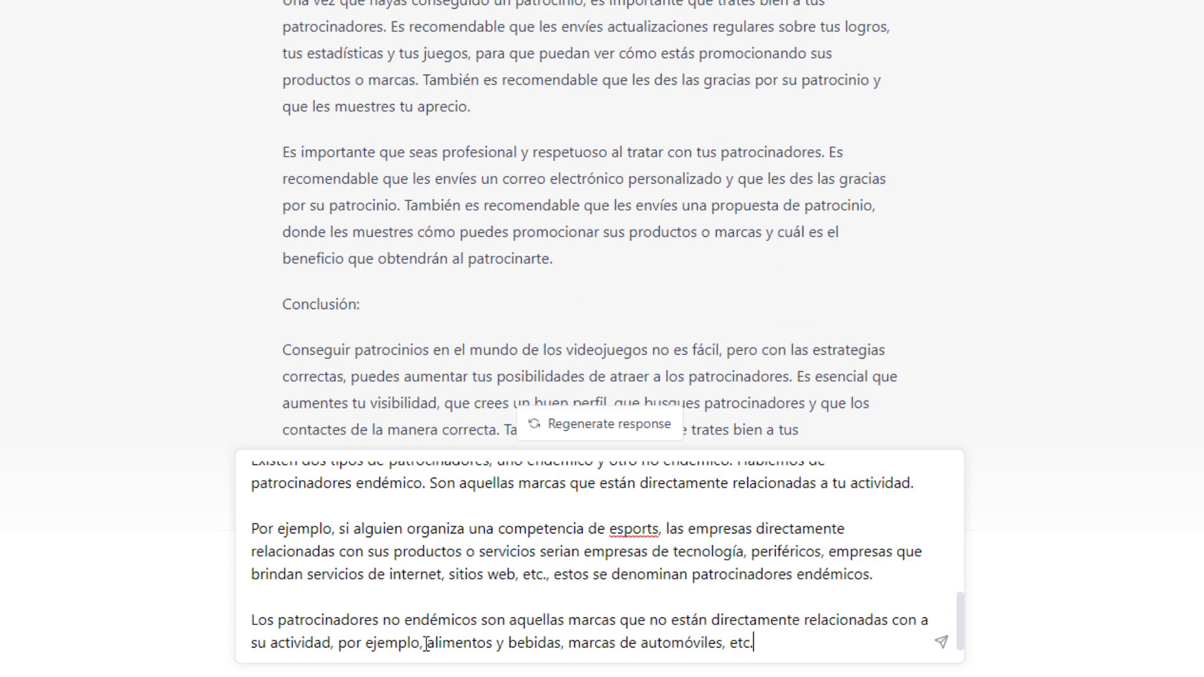
key(Return)
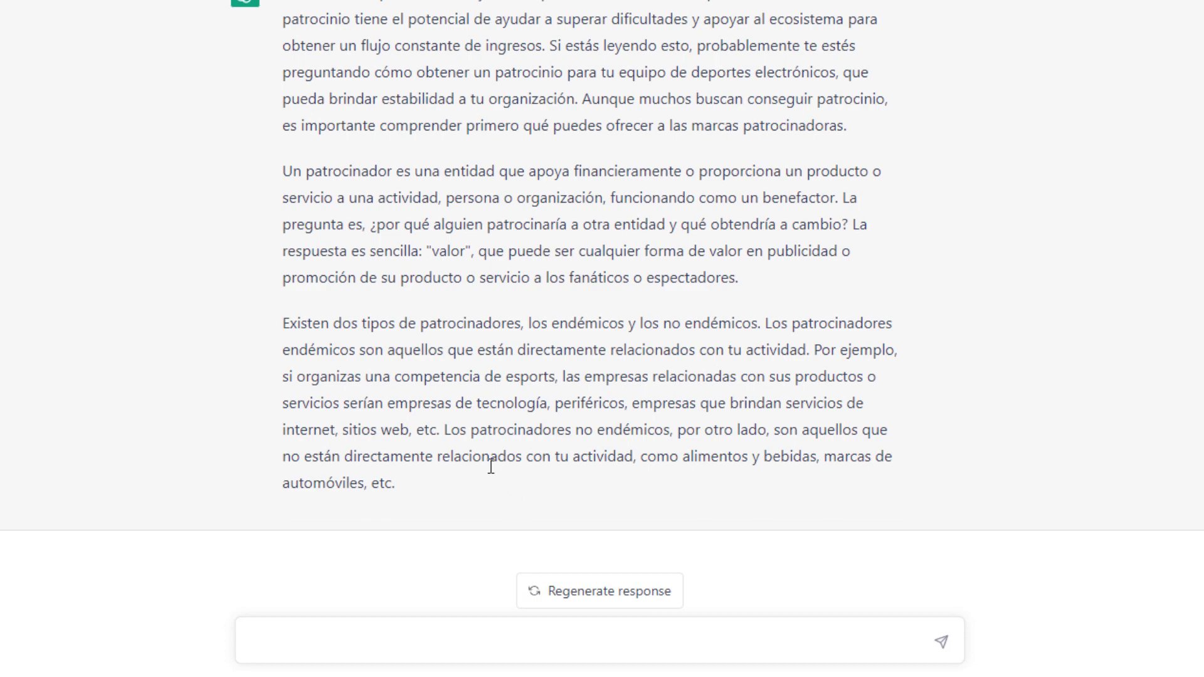
- Compare the submitted original with the rewritten version and copy the rewritten text
scroll(489, 465, up, 10)
scroll(396, 183, up, 2)
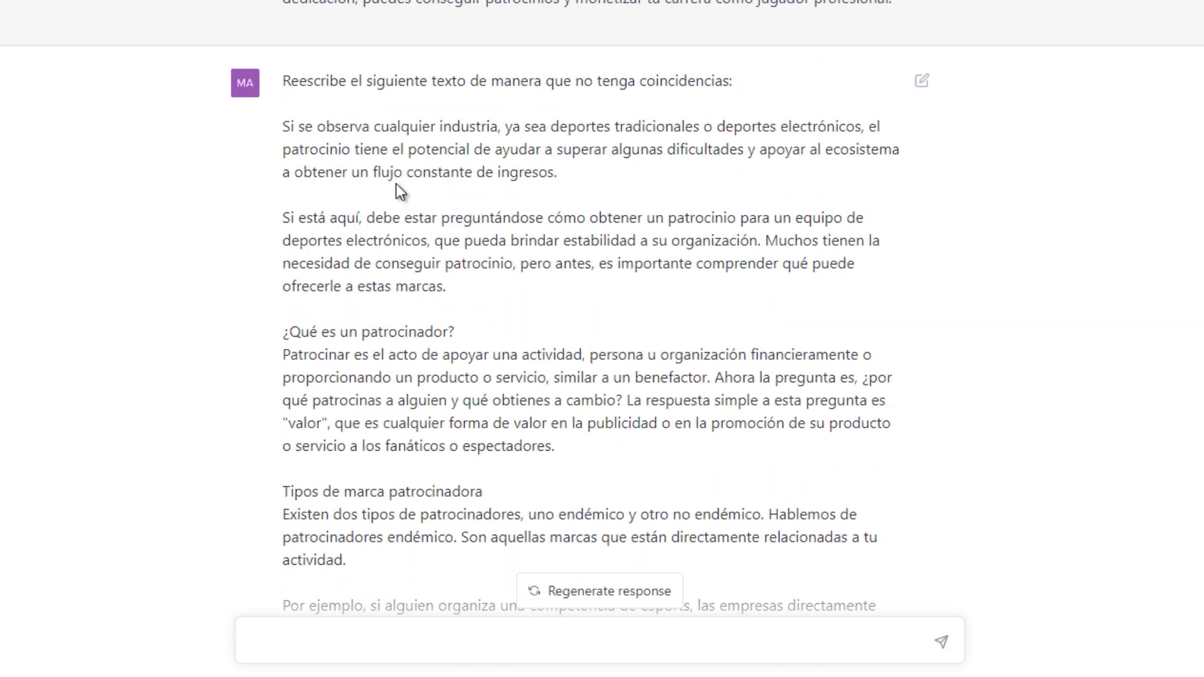
scroll(439, 207, down, 4)
scroll(565, 247, down, 9)
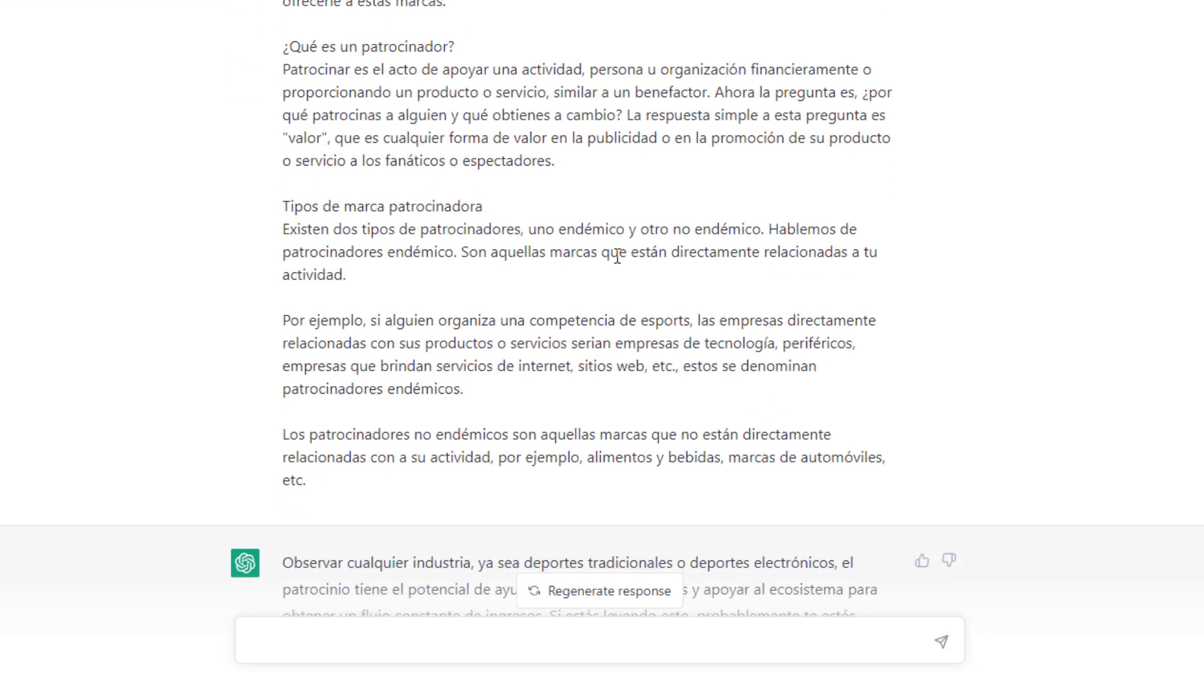
drag(381, 473, 304, 3)
right_click(305, 3)
click(381, 69)
- Send the prompt "Traduce el siguiente texto al idioma Frances:" followed by the copied rewritten text
click(400, 636)
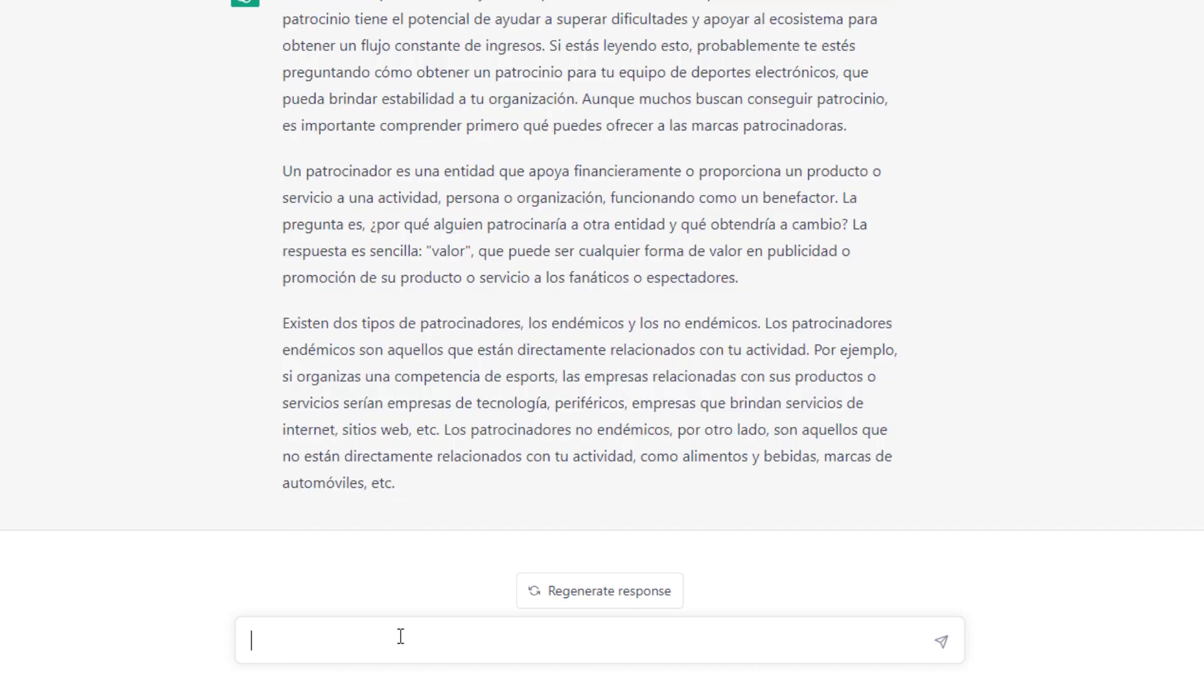
text(Traduce el siguiente texto)
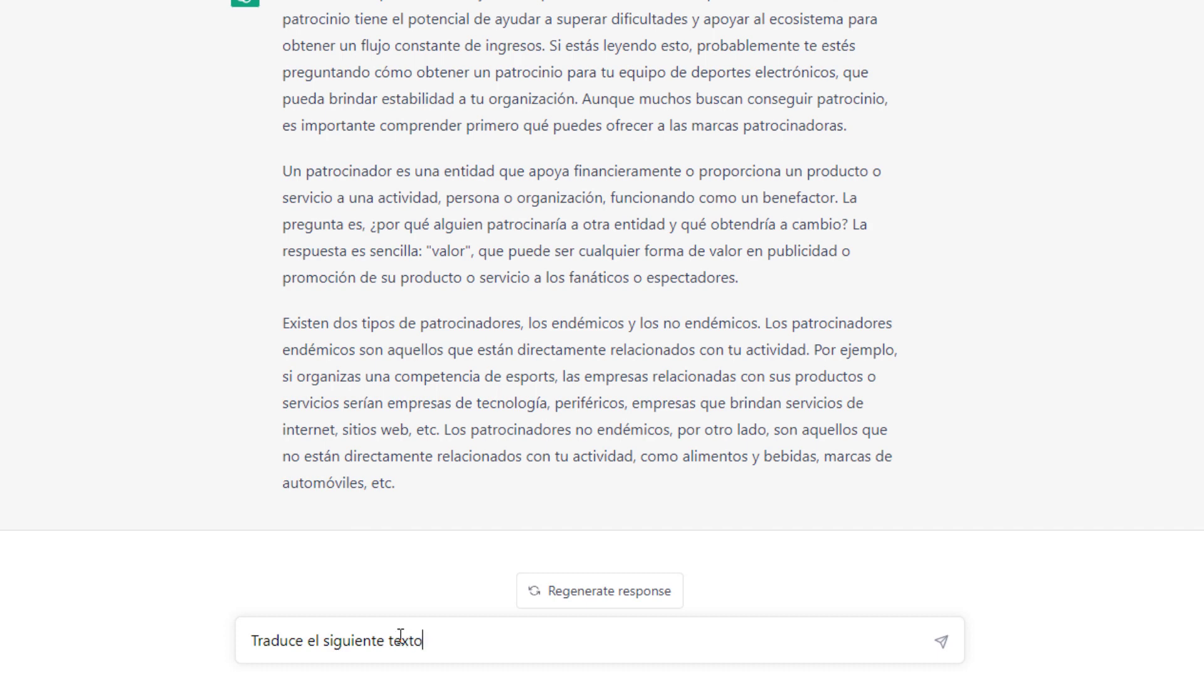
text( al idioma Frances)
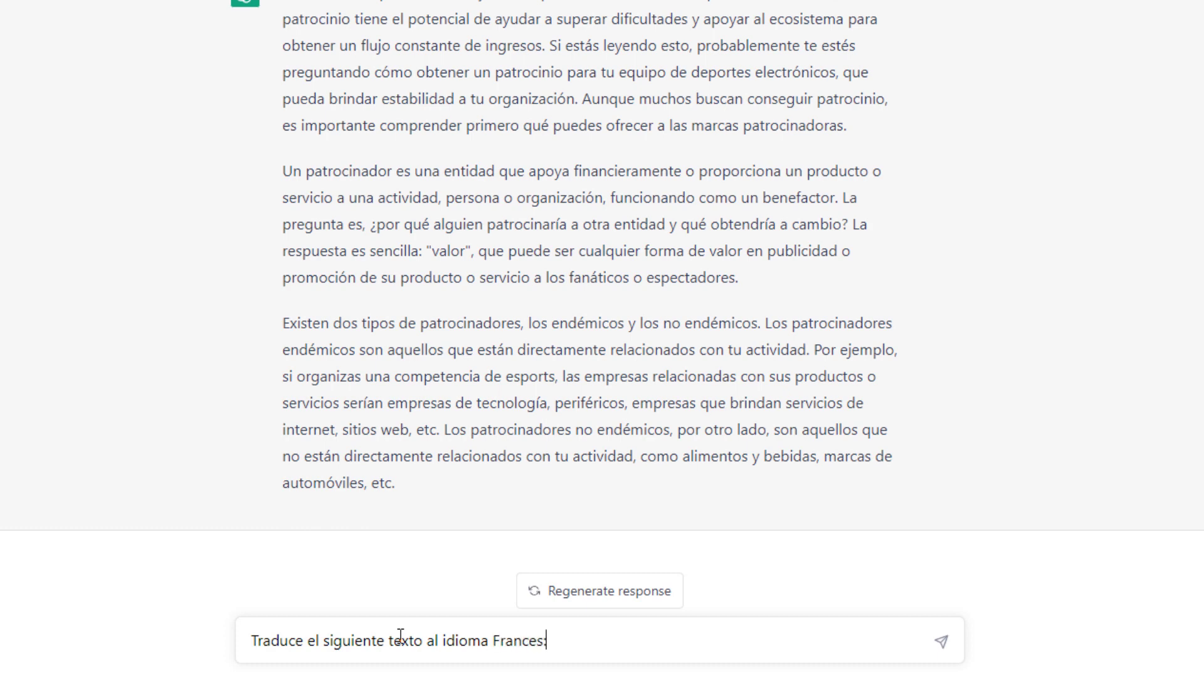
text(:)
key(shift+Return)
key(ctrl+v)
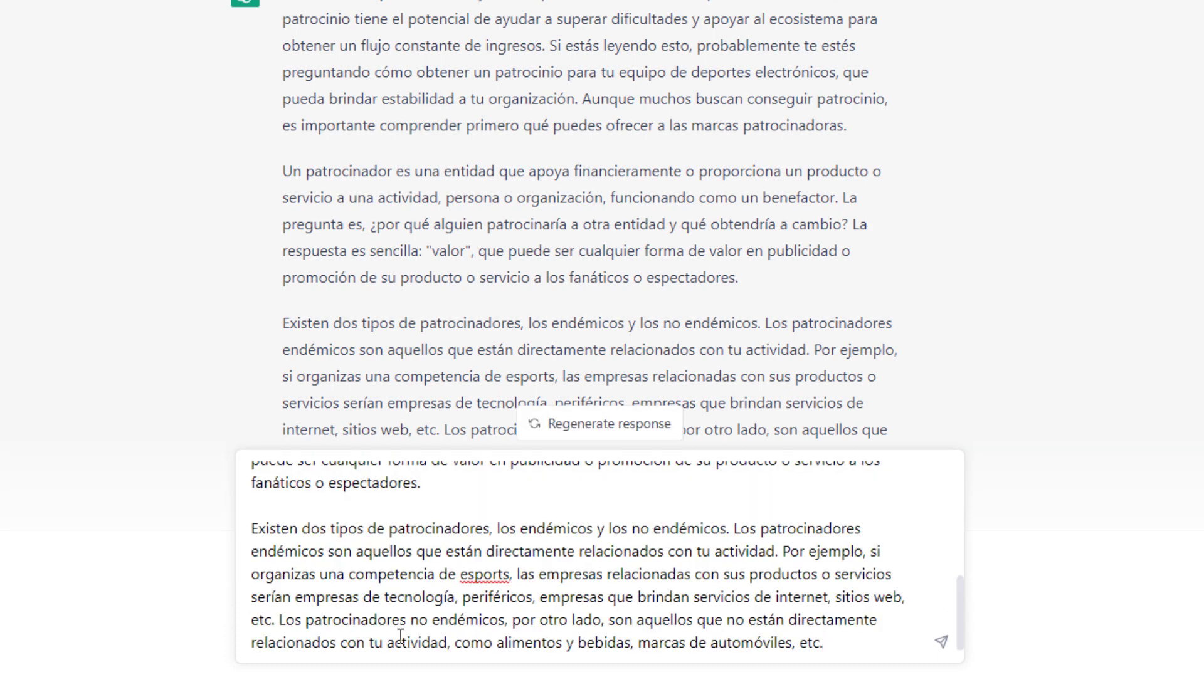
key(Return)
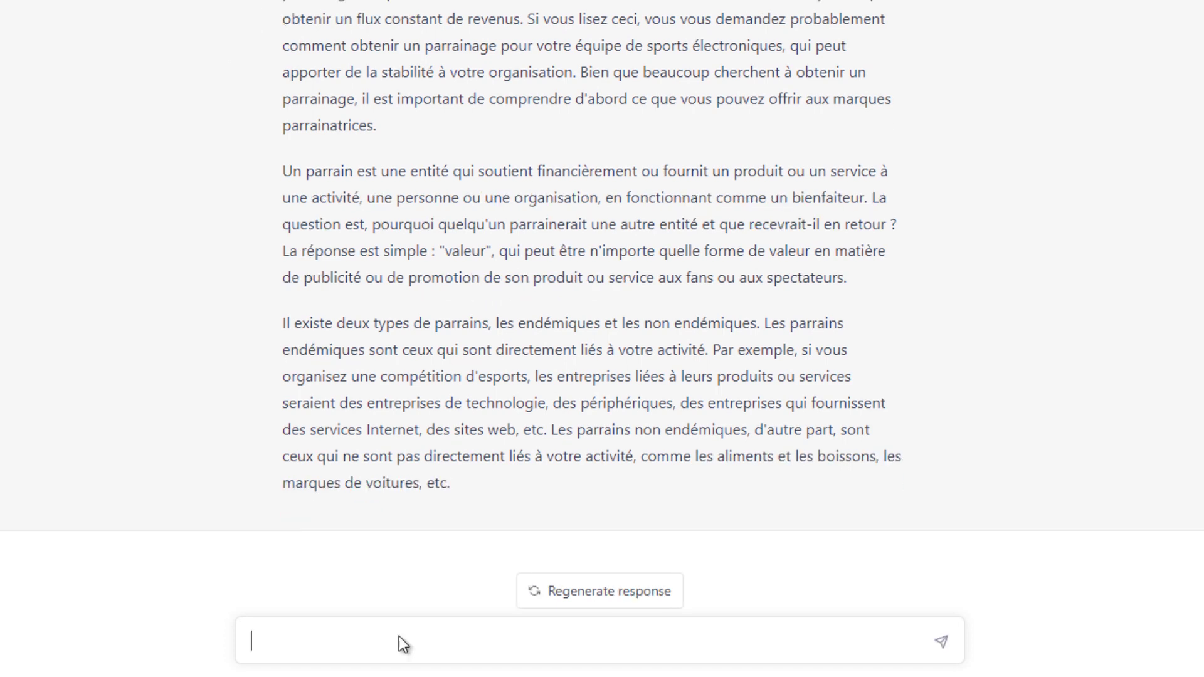
drag(469, 482, 326, 3)
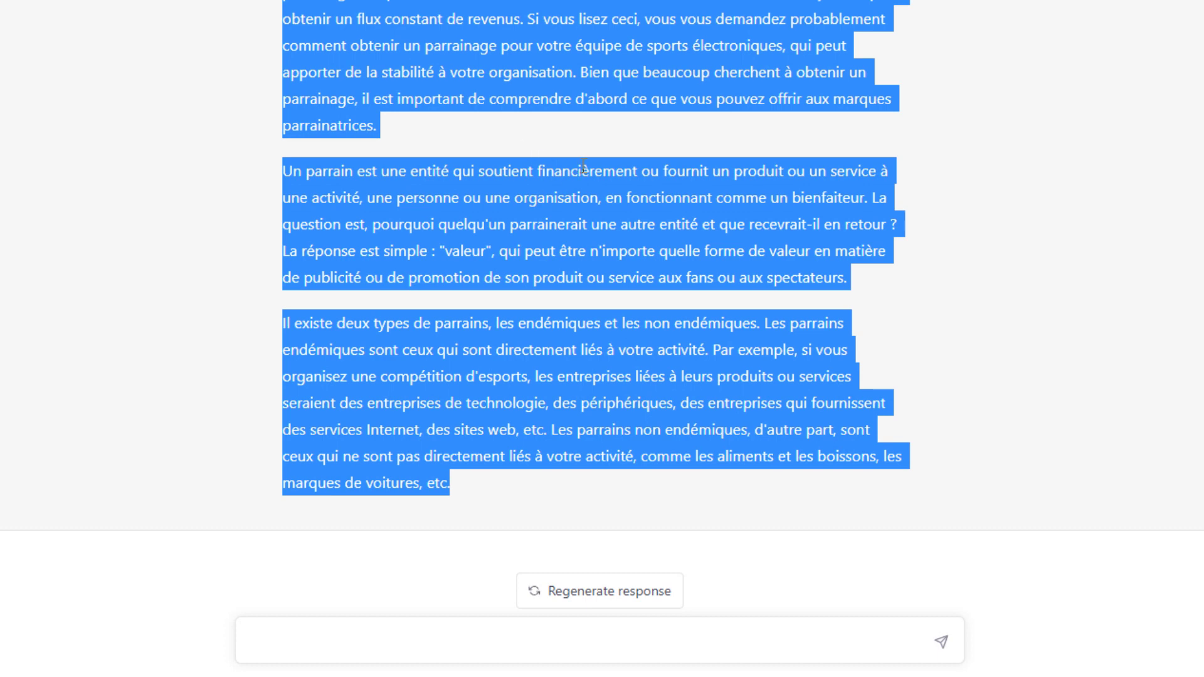
click(612, 144)
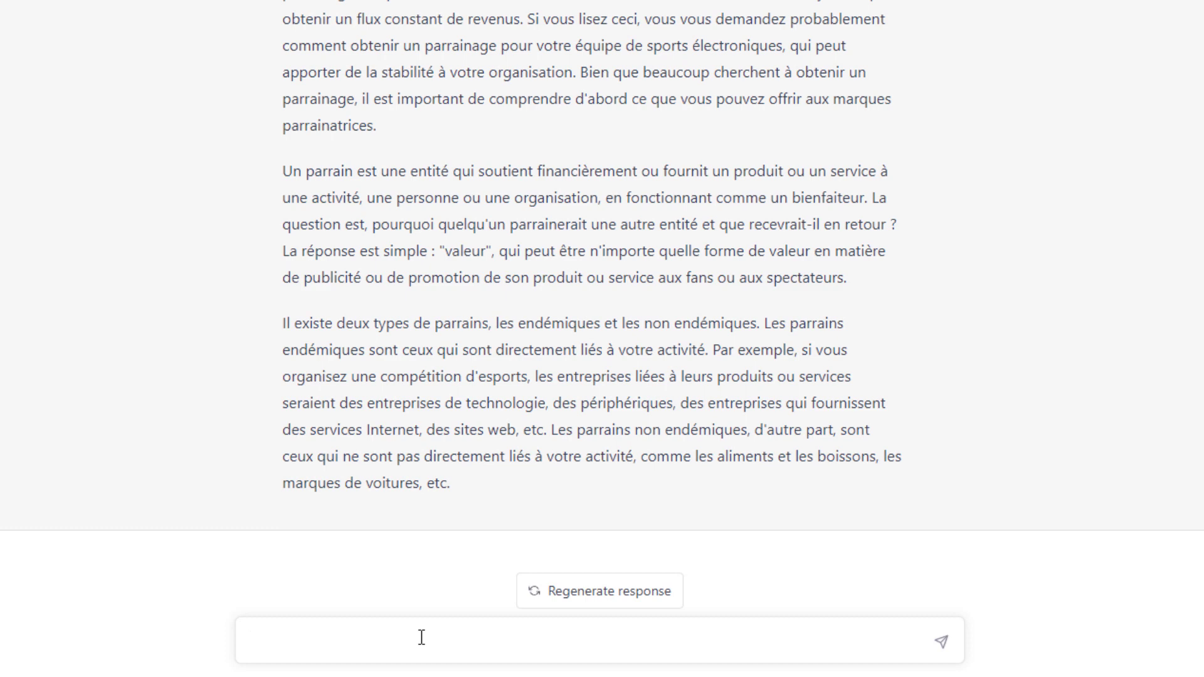
text(H)
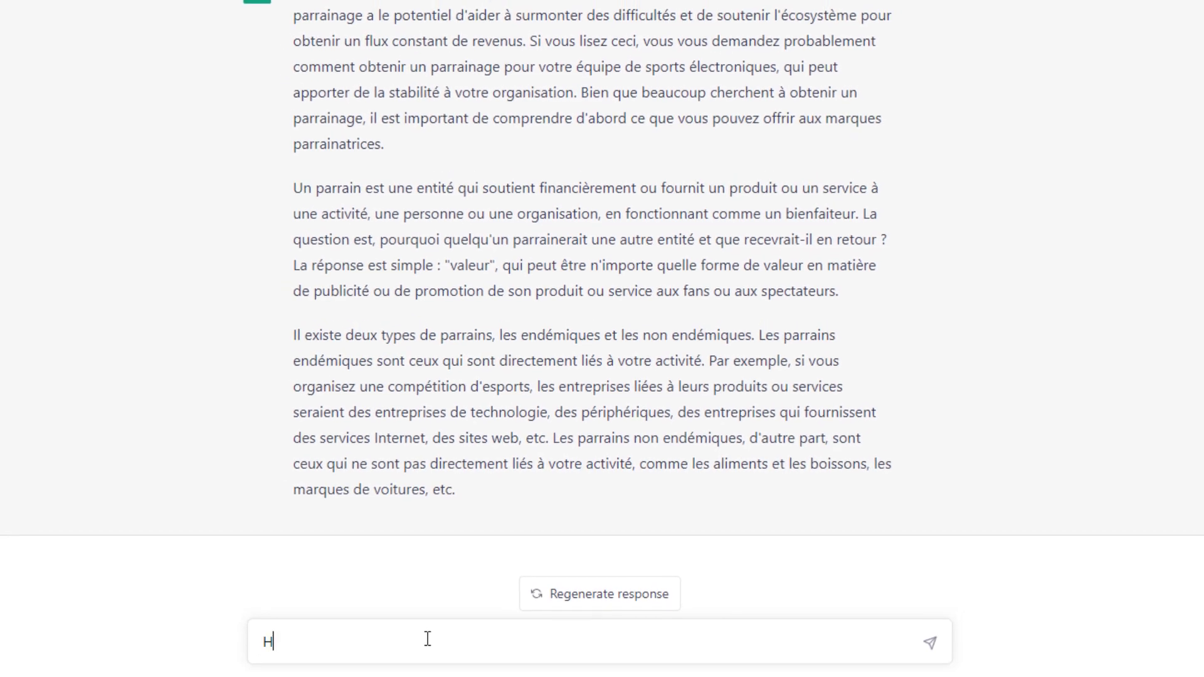
text(a)
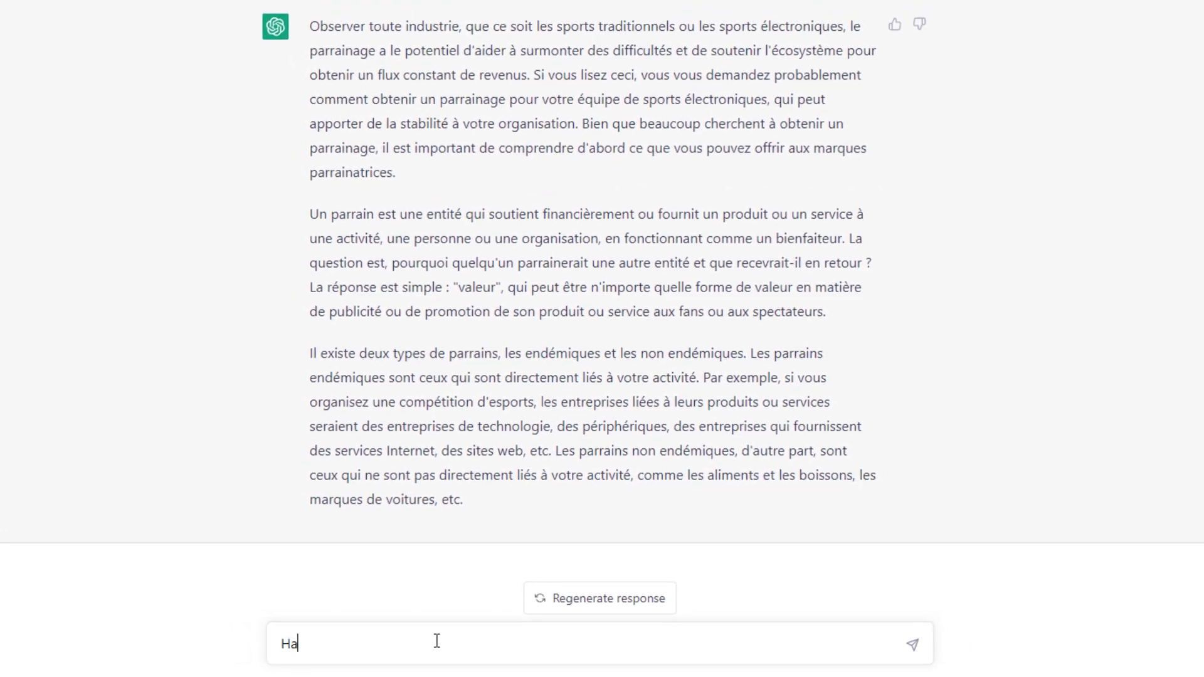
key(BackSpace)
key(BackSpace)
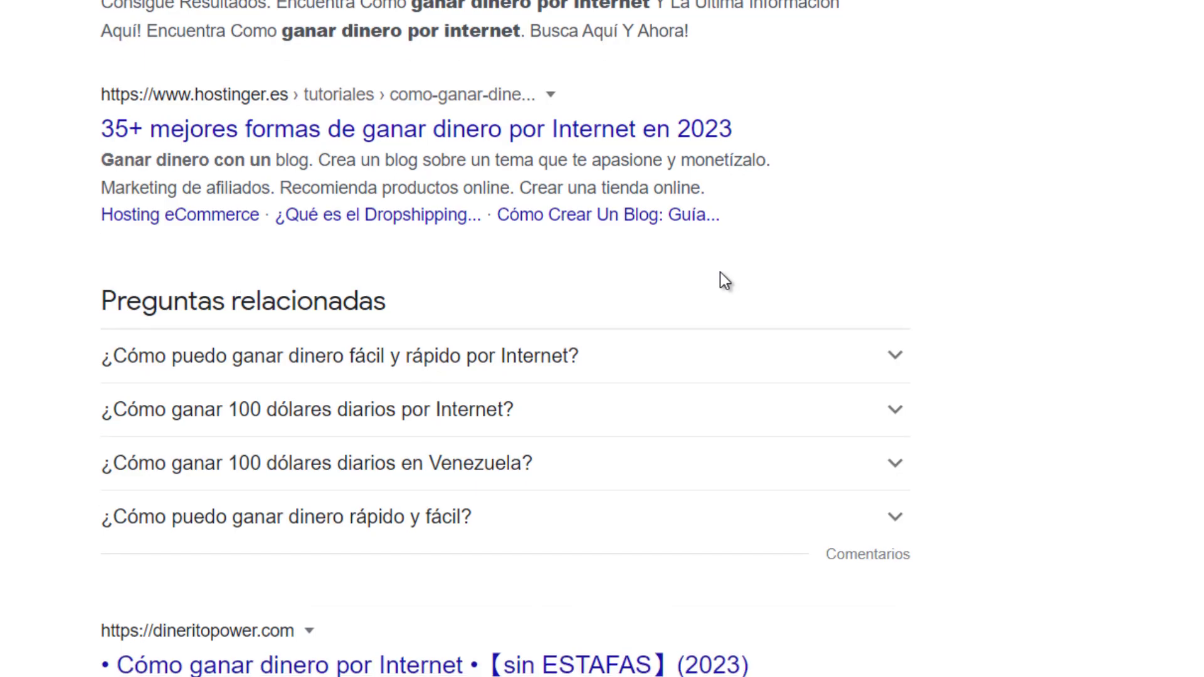
- Examine the description snippets of the Hostinger, dineritopower and Tiendanube entries in the Google results about earning money online
scroll(720, 276, down, 1)
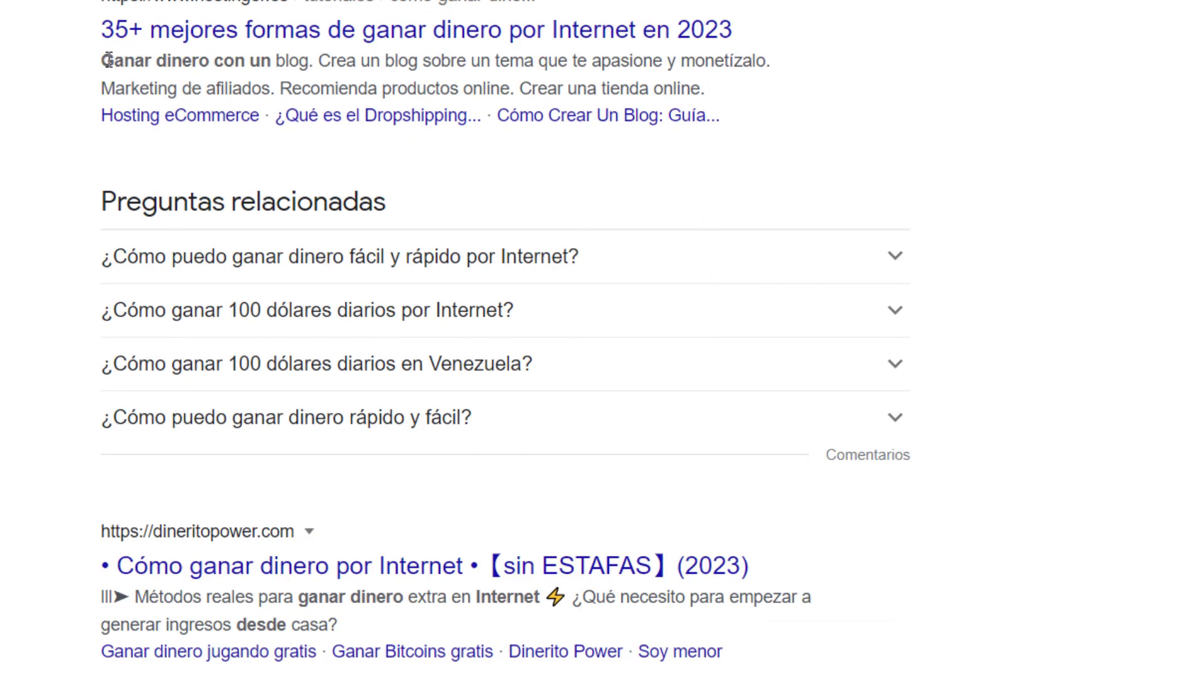
drag(107, 60, 727, 80)
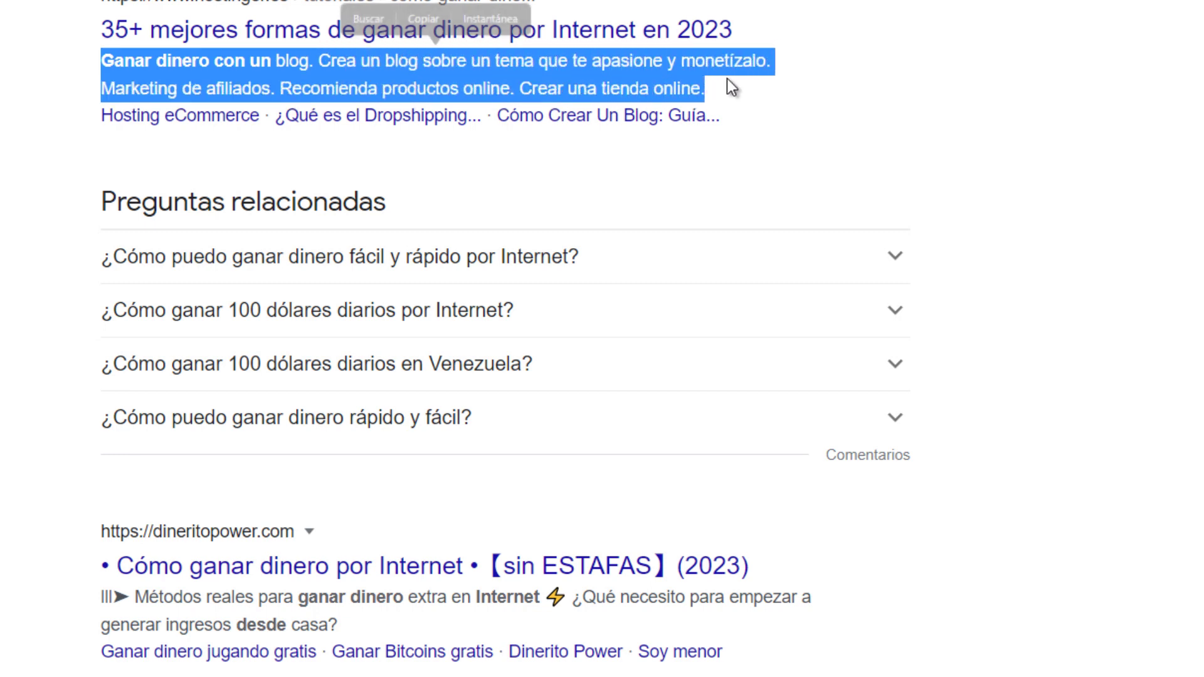
click(715, 93)
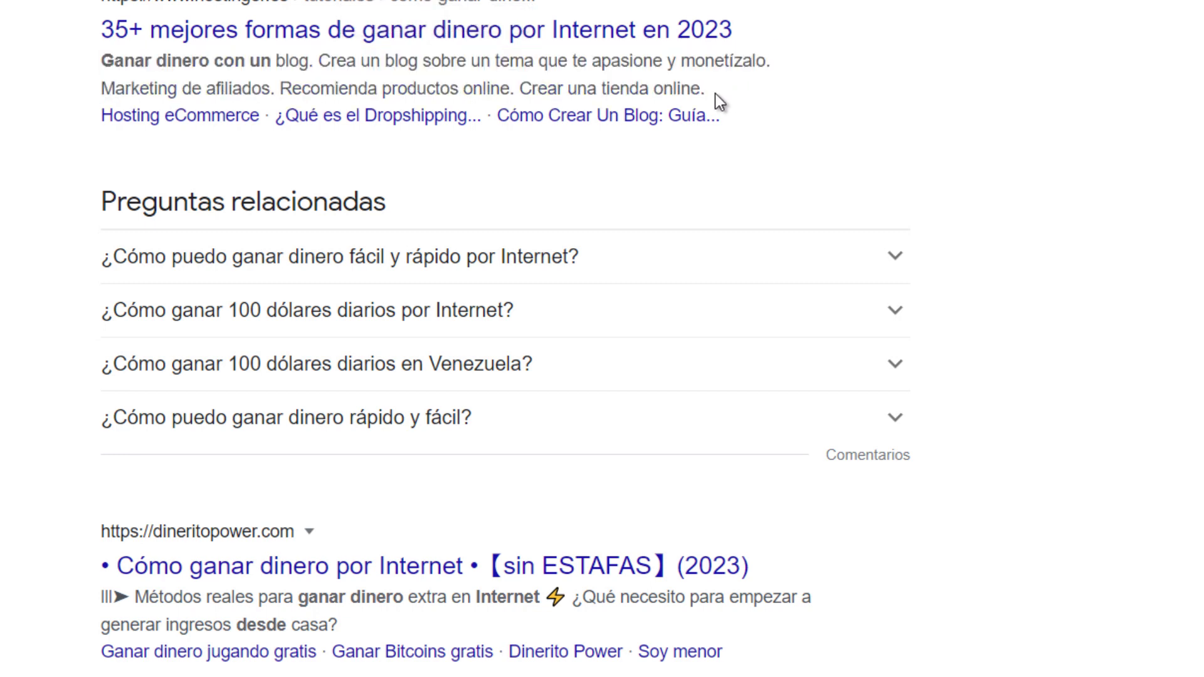
scroll(714, 94, down, 8)
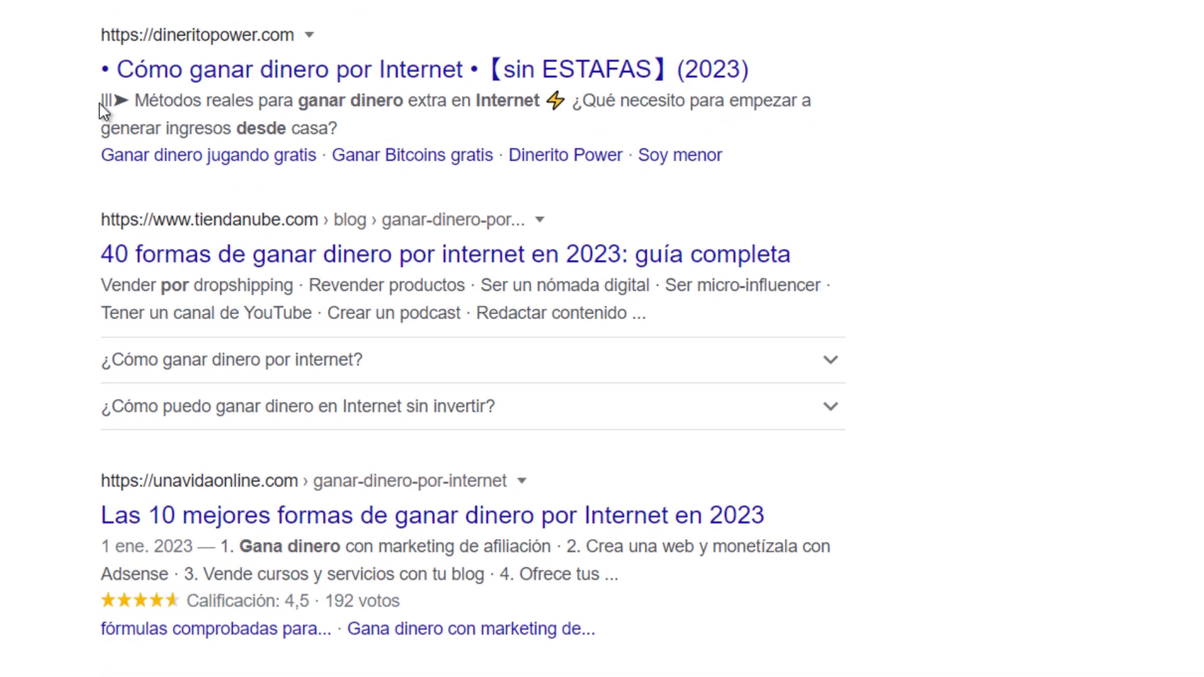
drag(99, 102, 381, 120)
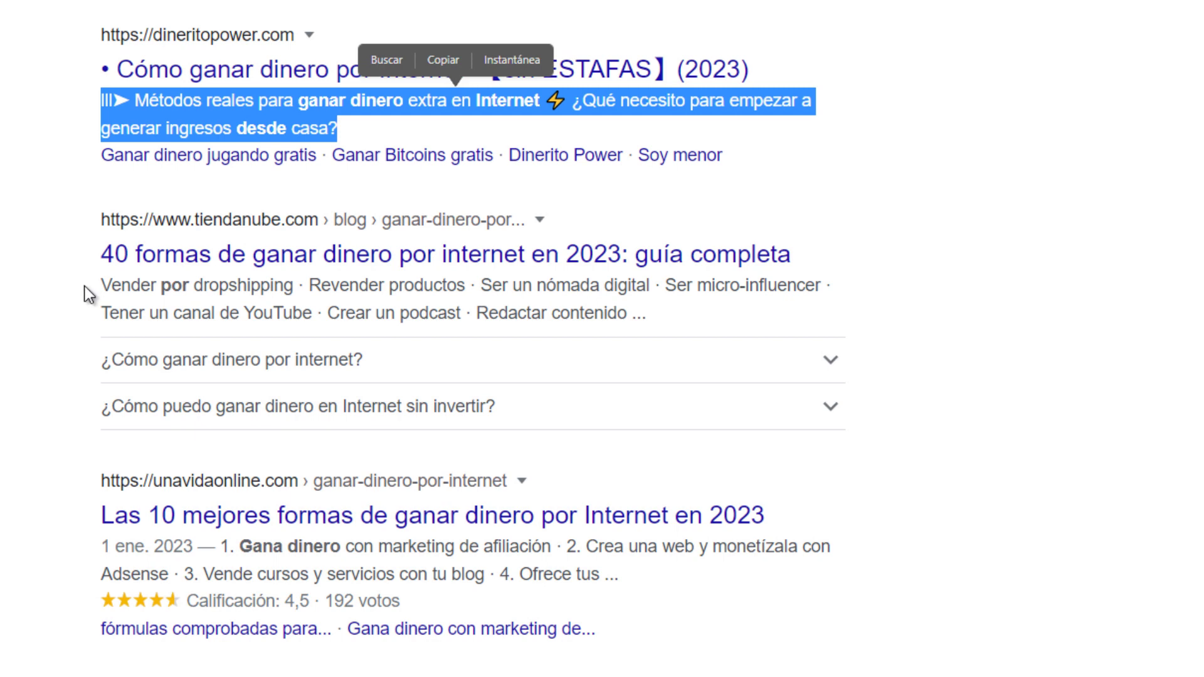
drag(84, 285, 657, 306)
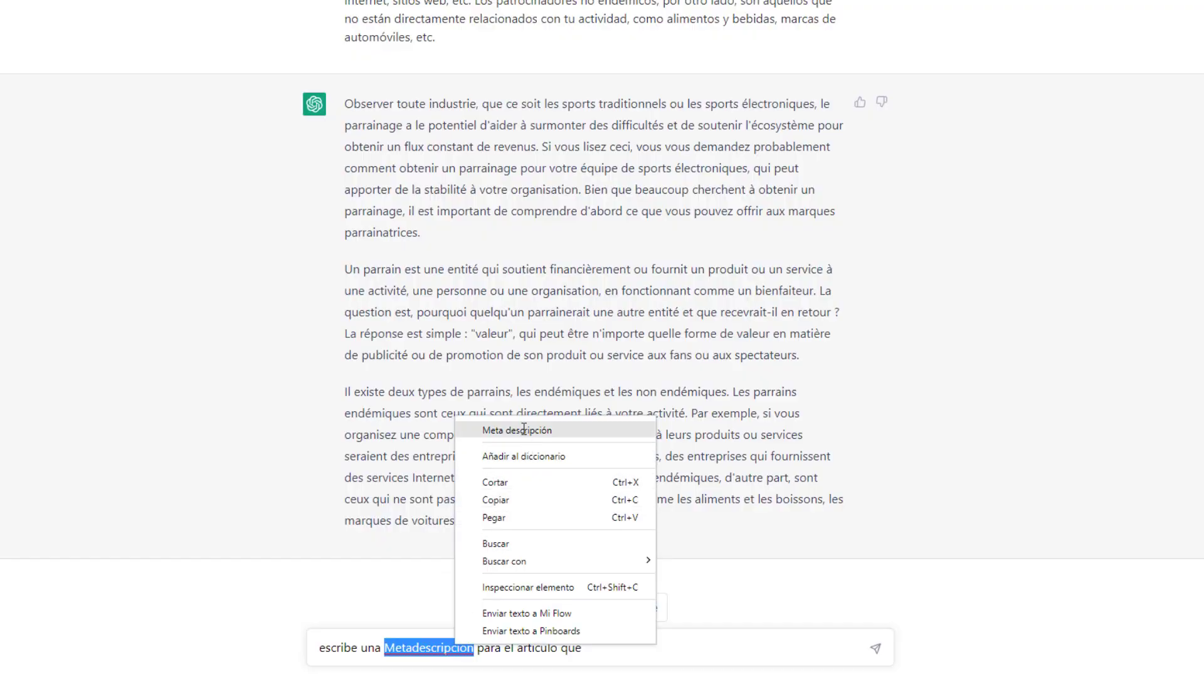
- Send ChatGPT the prompt 'escribe una Meta descripción para el articulo que creaste sobre "Cómo conseguir patrocinios en el mundo de los videojuegos"'
click(516, 431)
click(582, 663)
text(cre)
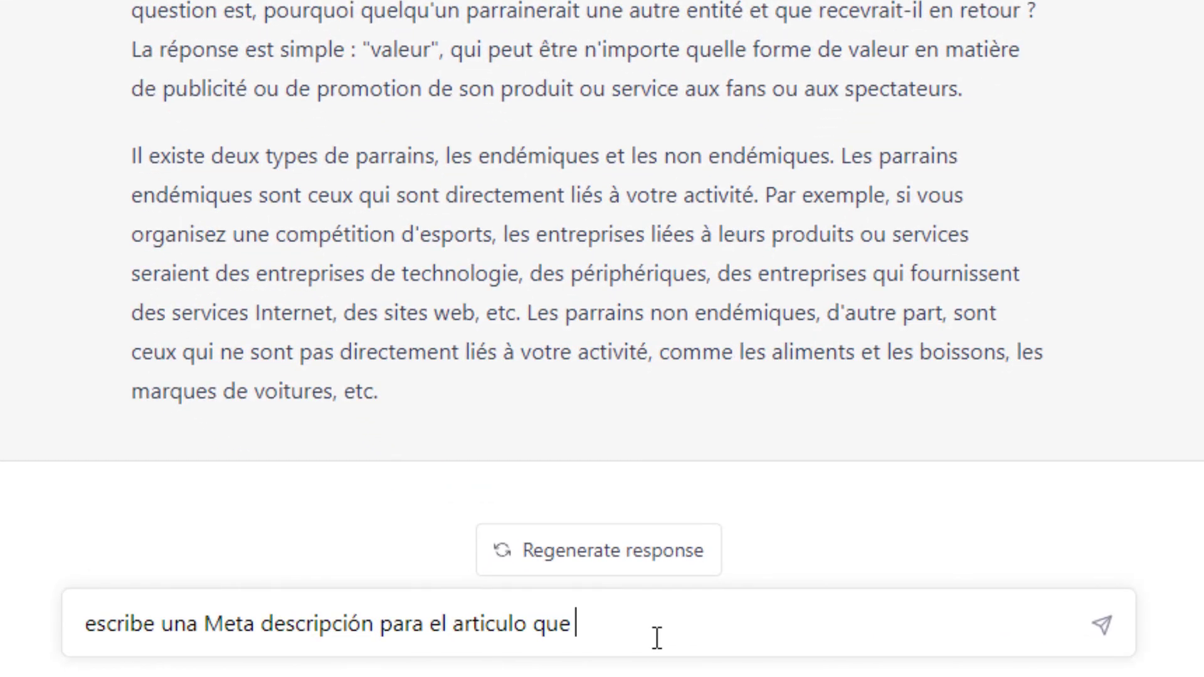
text(aste)
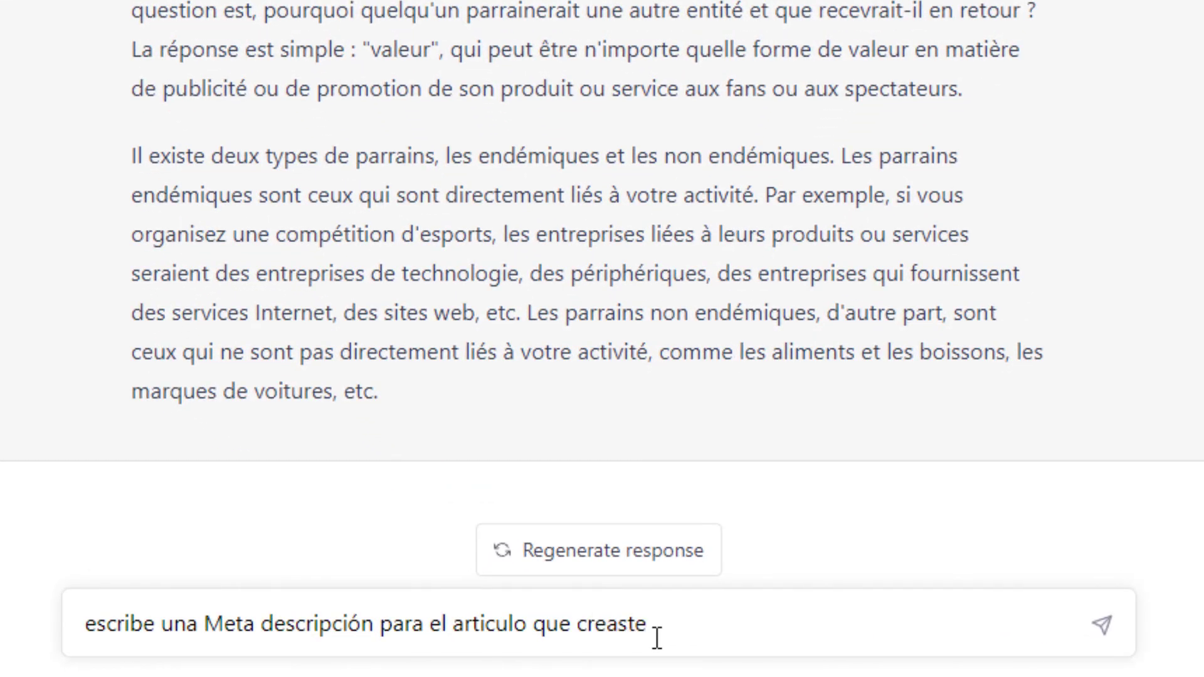
text( sobre)
text("Cómo conseguir patrocinios en el mundo de los videojuegos")
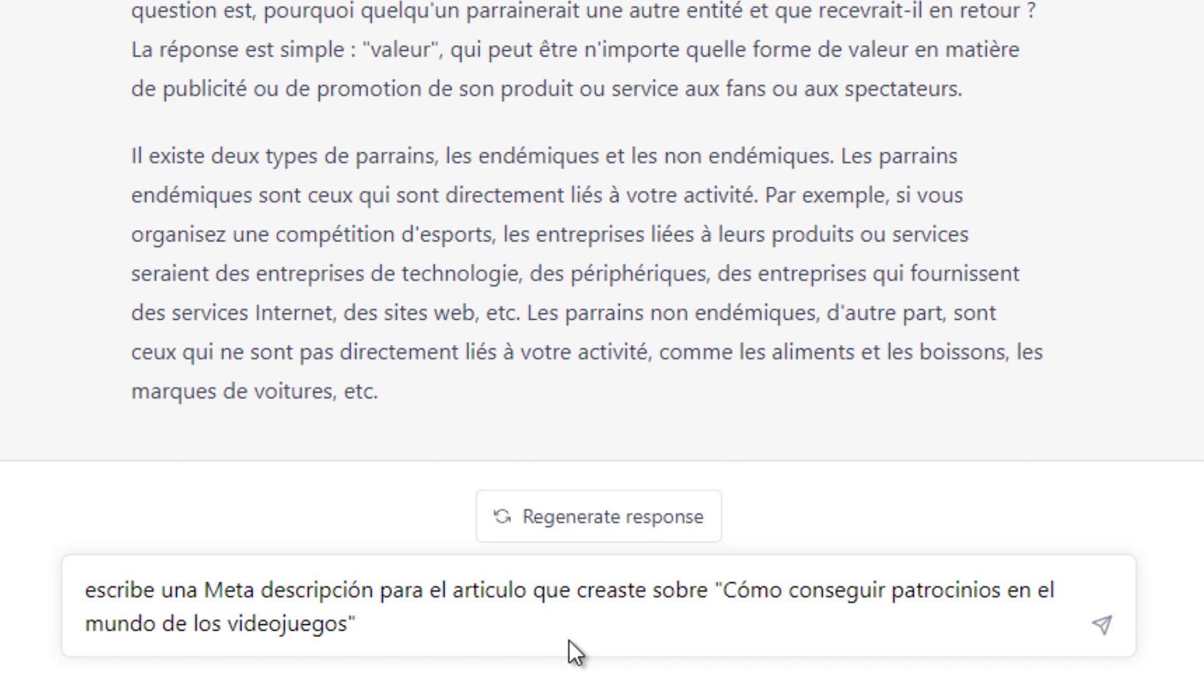
key(Return)
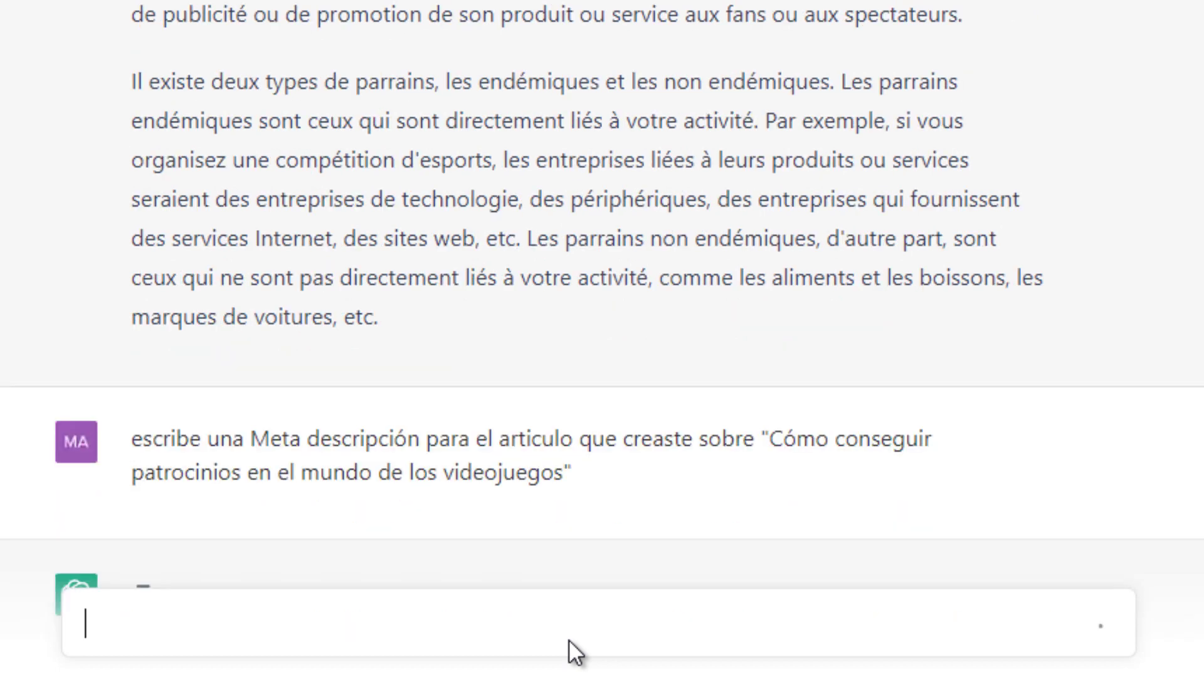